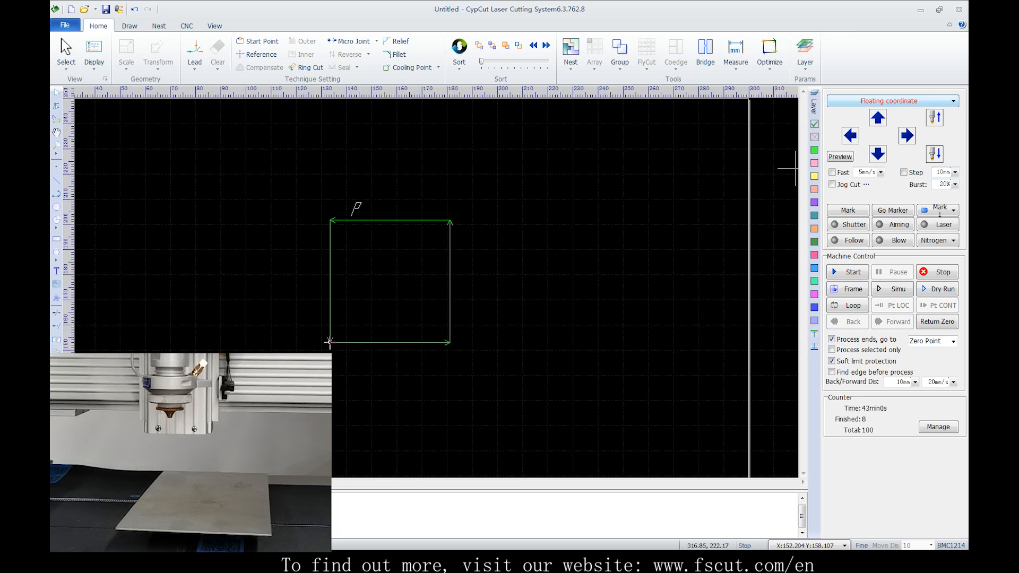
left_click(892, 101)
key("Escape")
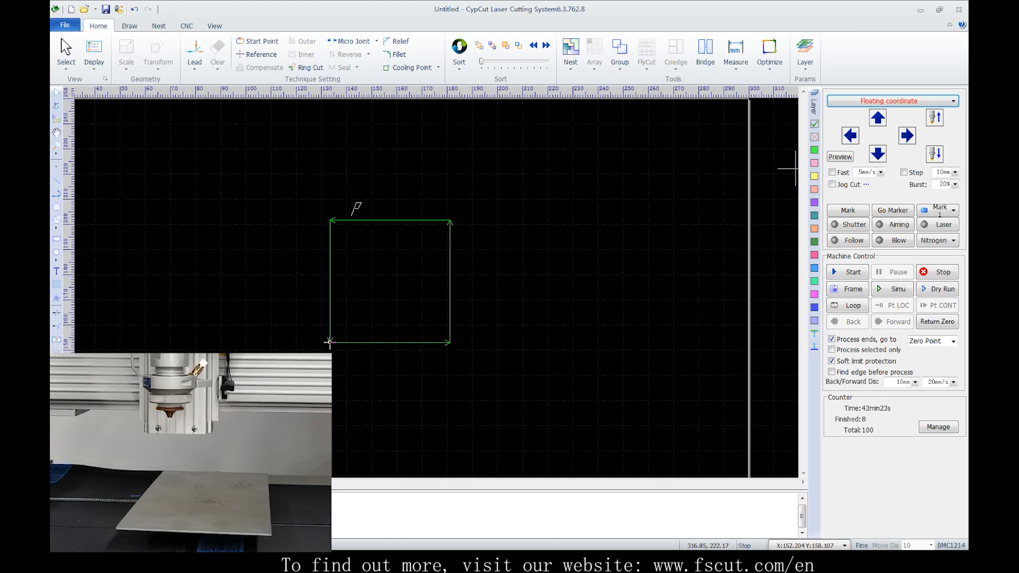
Jog the laser head left at 5 mm/s, enable Fast mode, and jog it down and up inside the work area
scroll(605, 231, "down", 3)
middle_click_drag(576, 235, 547, 209)
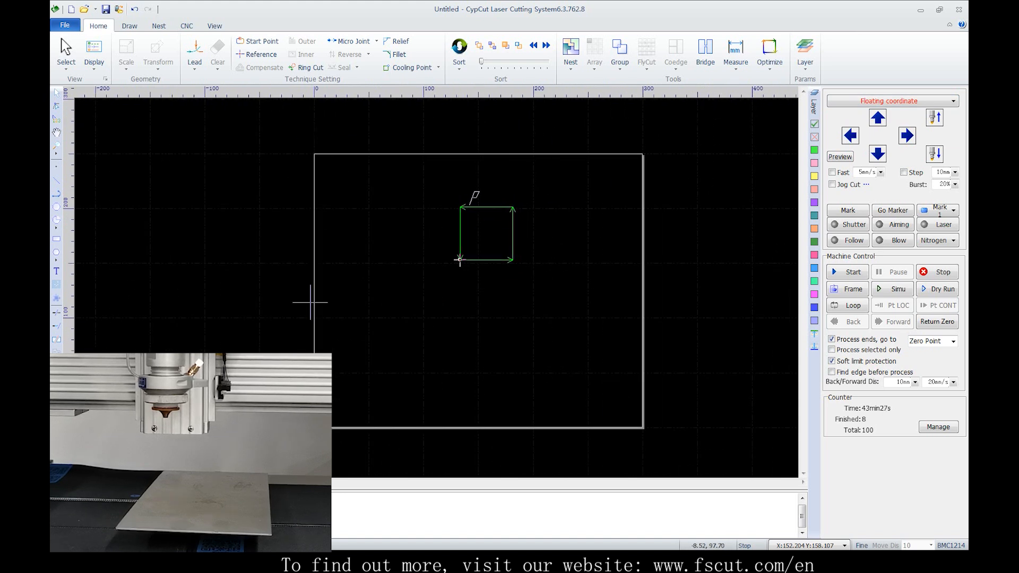
left_click(850, 135)
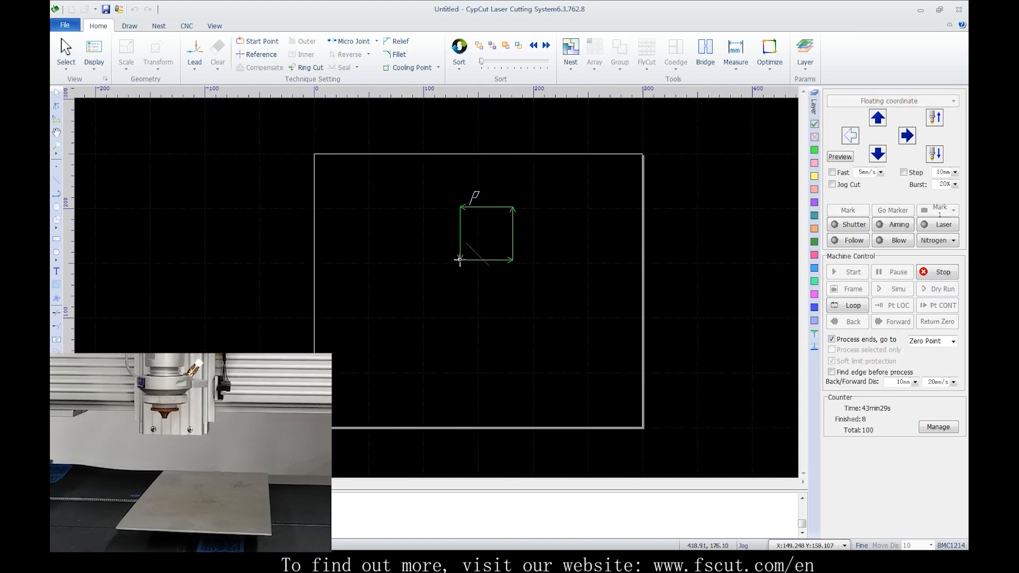
left_click(833, 172)
left_click(878, 154)
left_click(851, 135)
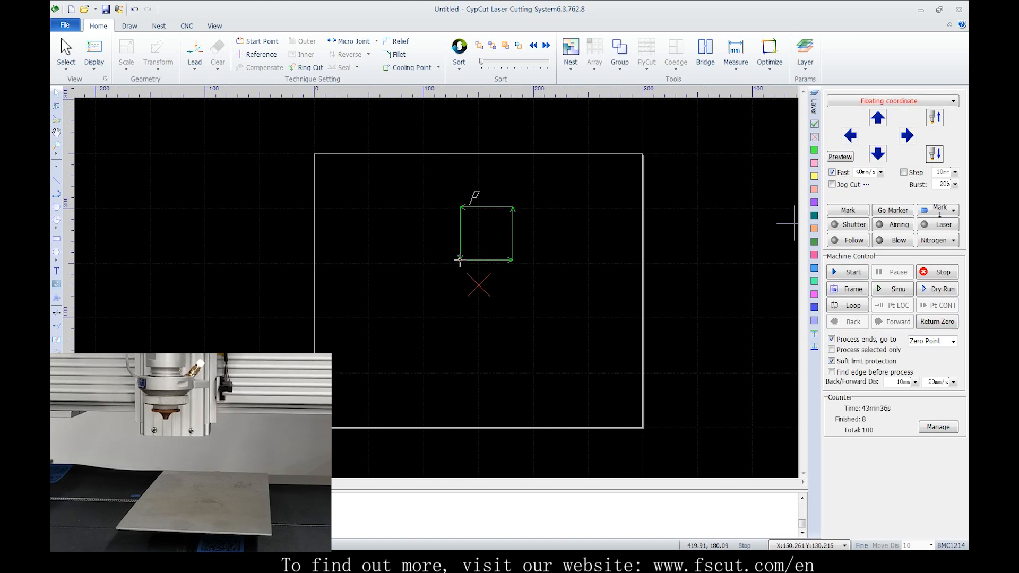
left_click(878, 117)
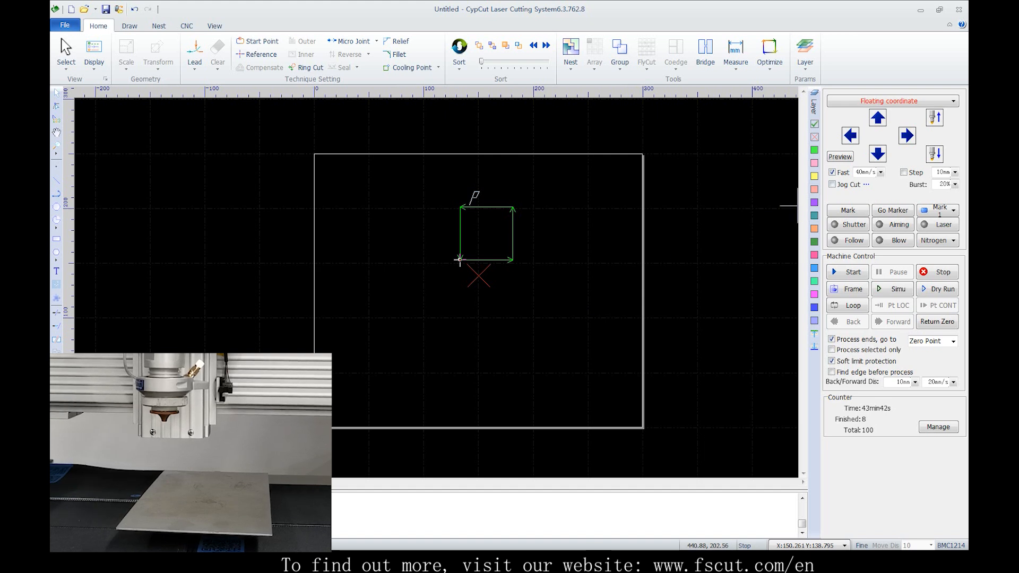
Run the square's processing in the floating coordinate system from two different head positions
left_click(878, 154)
left_click(848, 272)
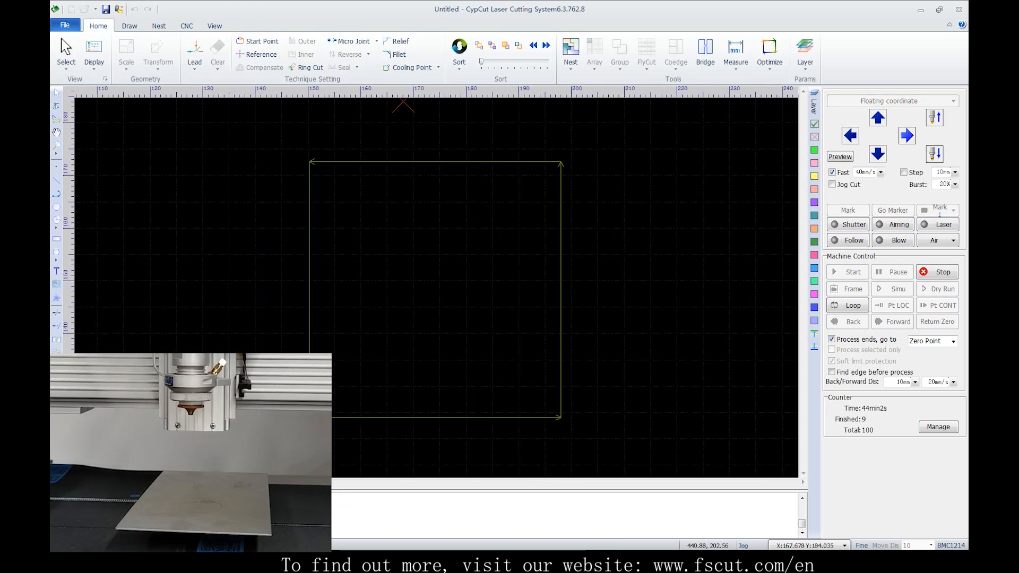
left_click(848, 273)
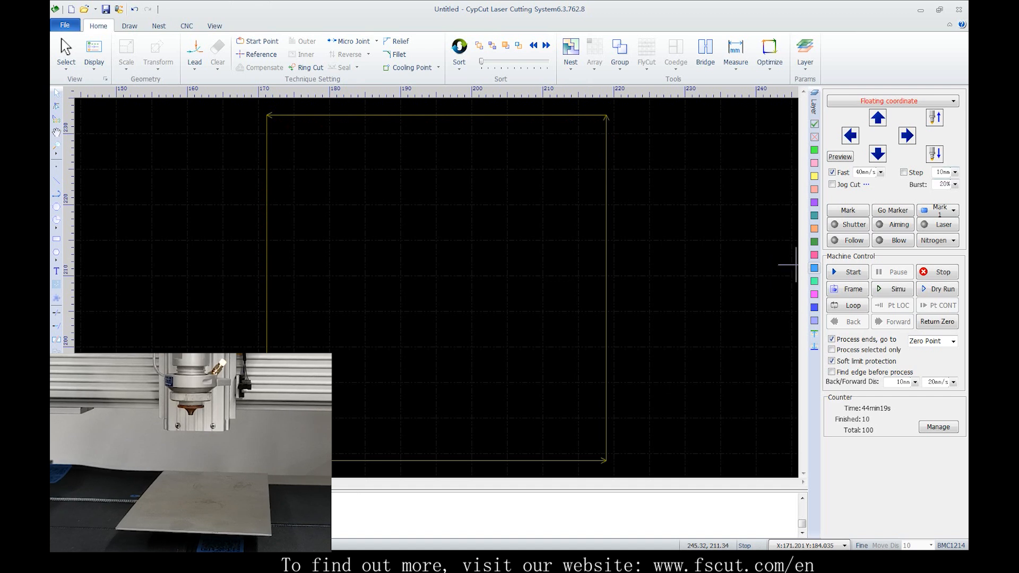
Switch to Workpiece coordinate1 and jog the head left and down to about X 154.5, Y 166
left_click(893, 100)
left_click(883, 143)
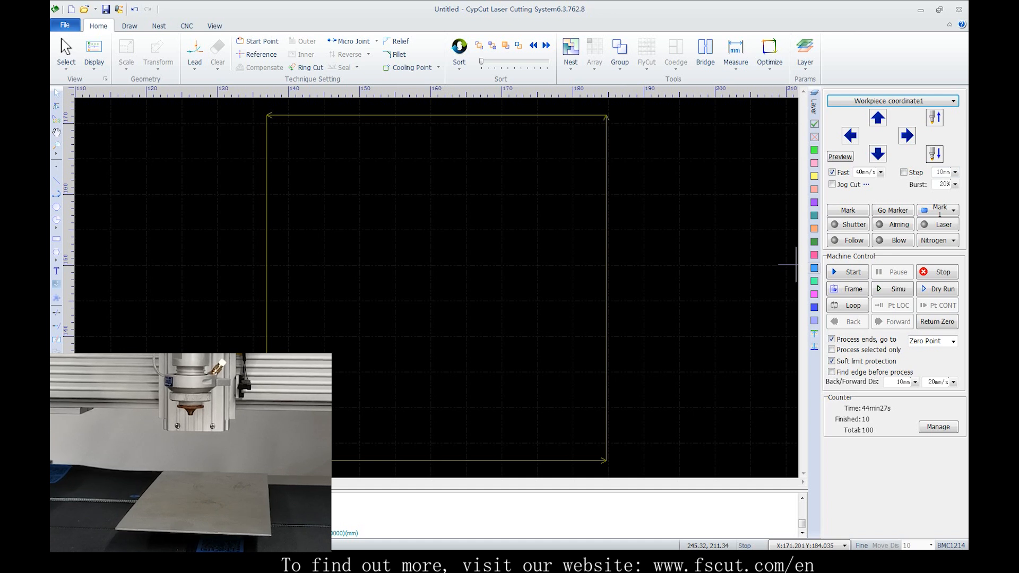
left_click(850, 136)
left_click(878, 154)
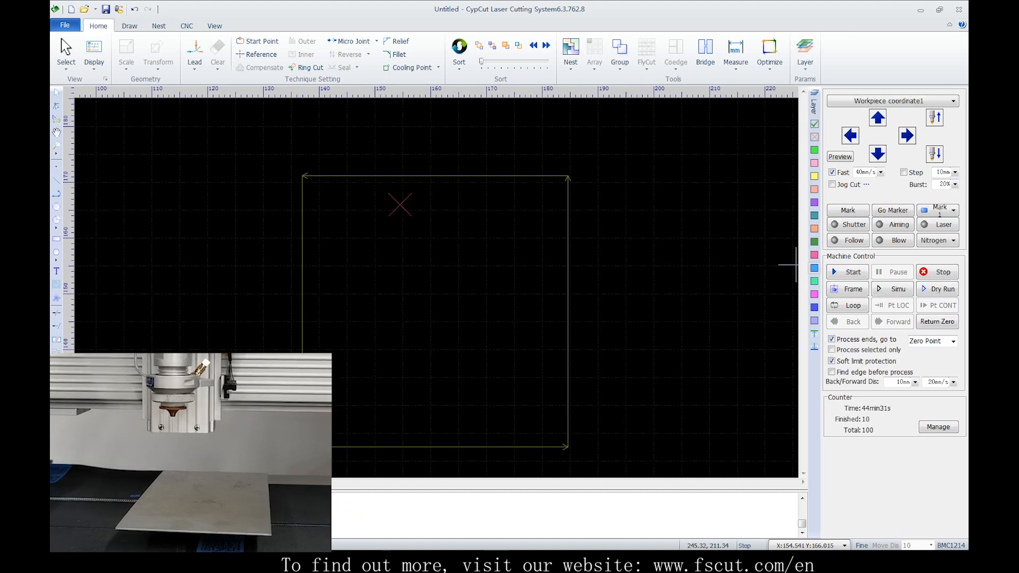
Set the current head position as the zero point of Workpiece coordinate1 and keep that coordinate system selected
left_click(893, 101)
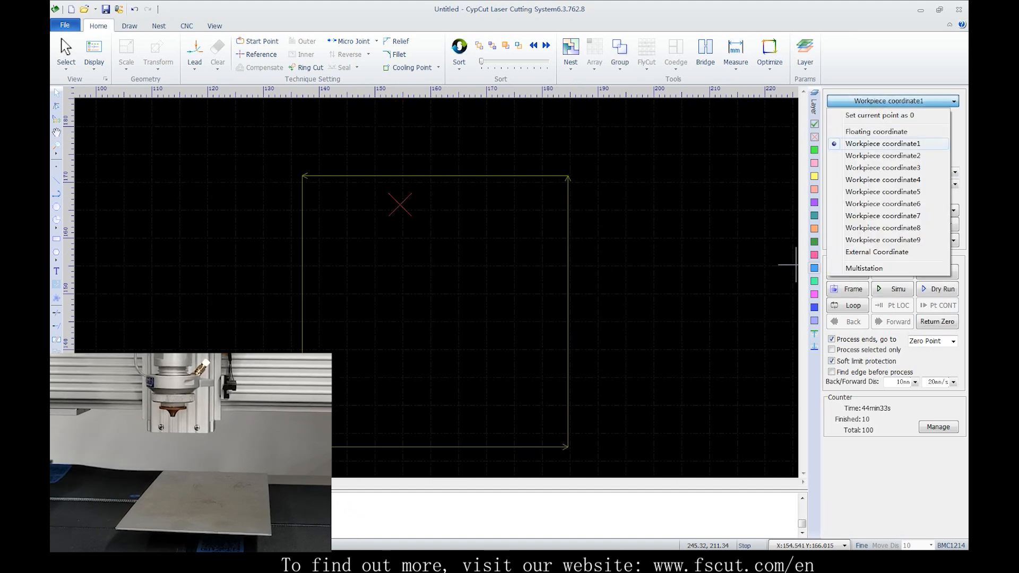
left_click(896, 115)
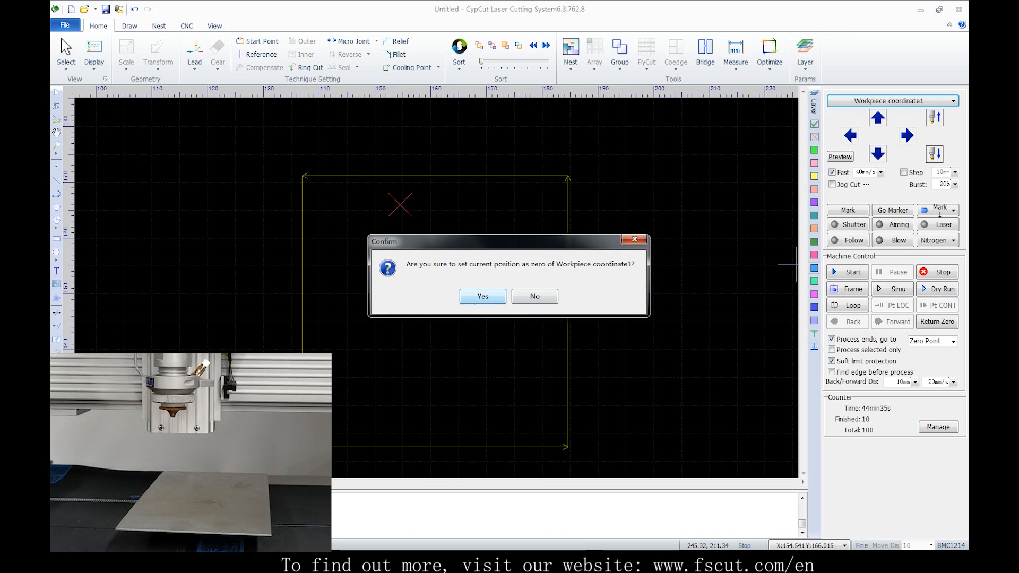
key("Return")
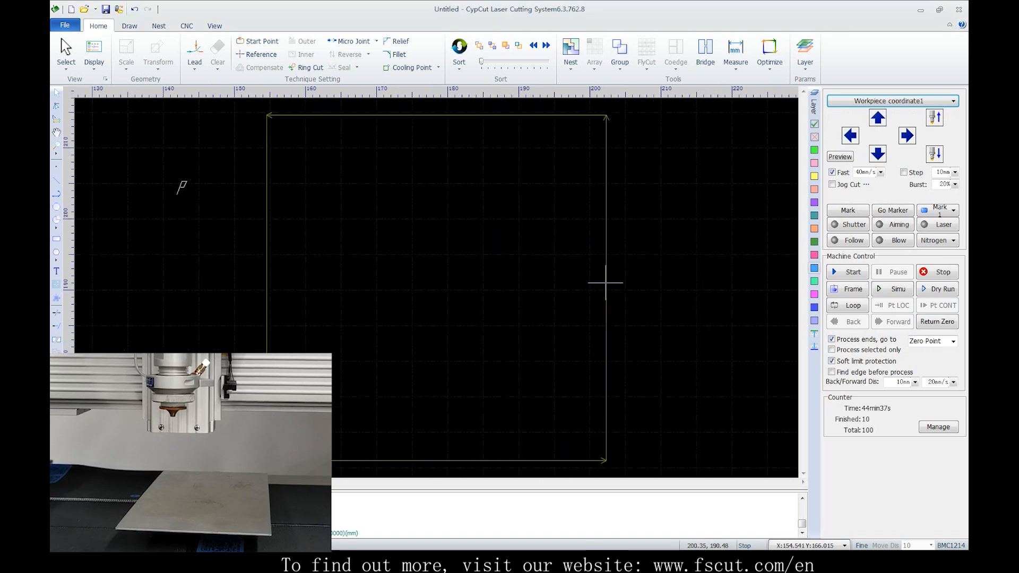
left_click(893, 100)
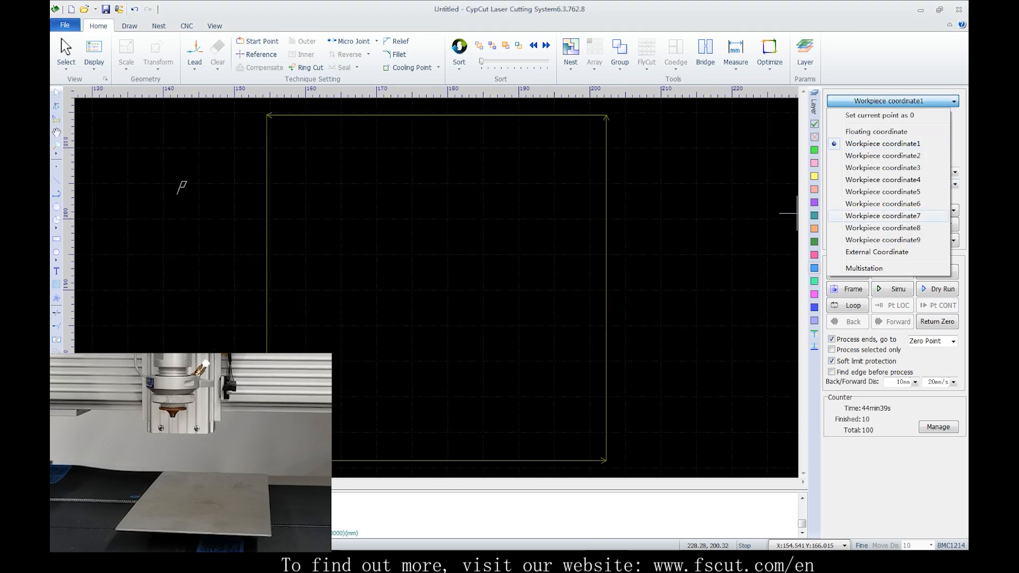
left_click(883, 144)
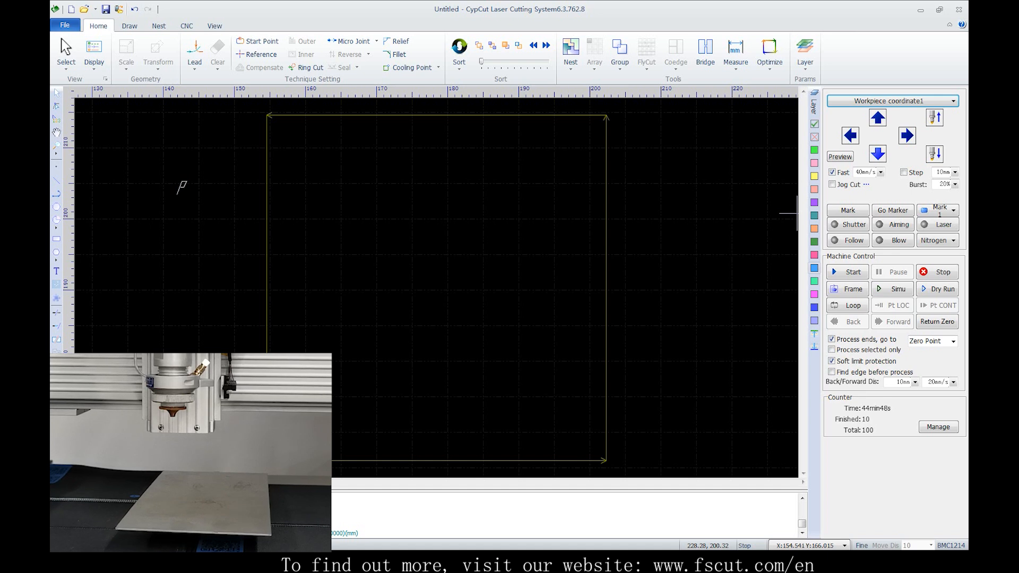
Jog the head down away from the workpiece zero and start processing the square in Workpiece coordinate1
left_click(878, 154)
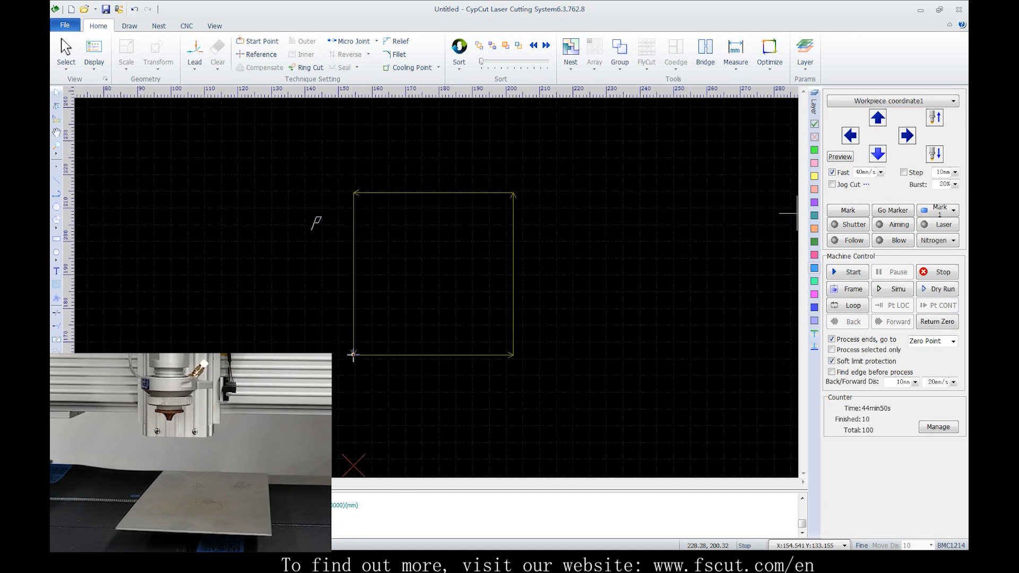
left_click(877, 154)
left_click(878, 154)
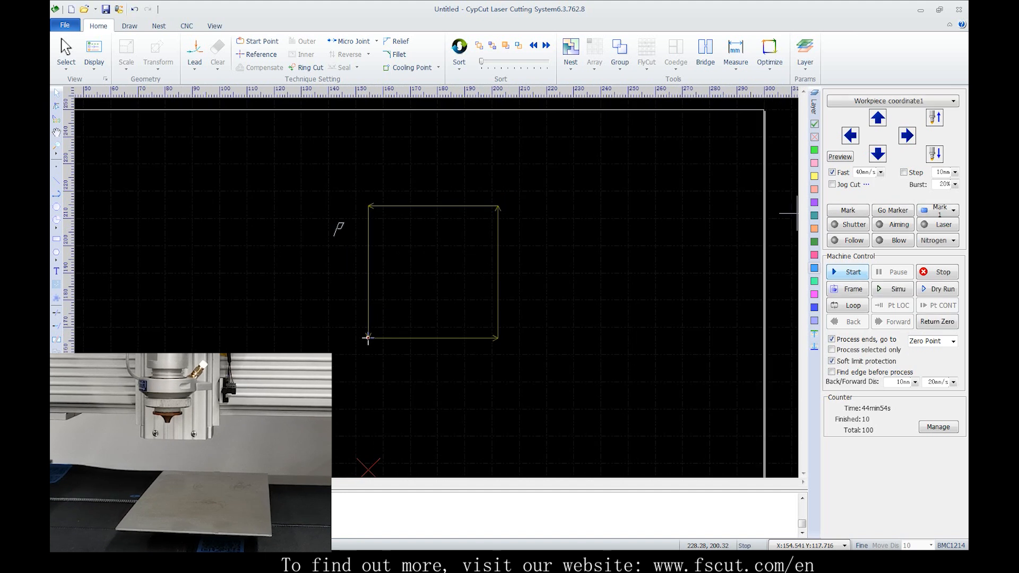
left_click(848, 272)
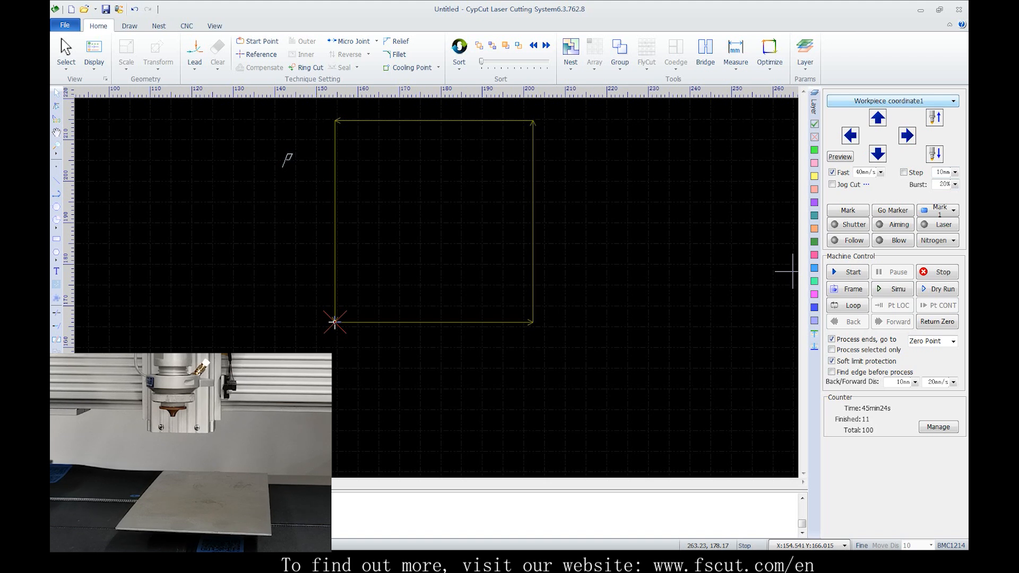
Switch back to the floating coordinate system and jog the head right and left in Fast mode
left_click(893, 101)
left_click(891, 133)
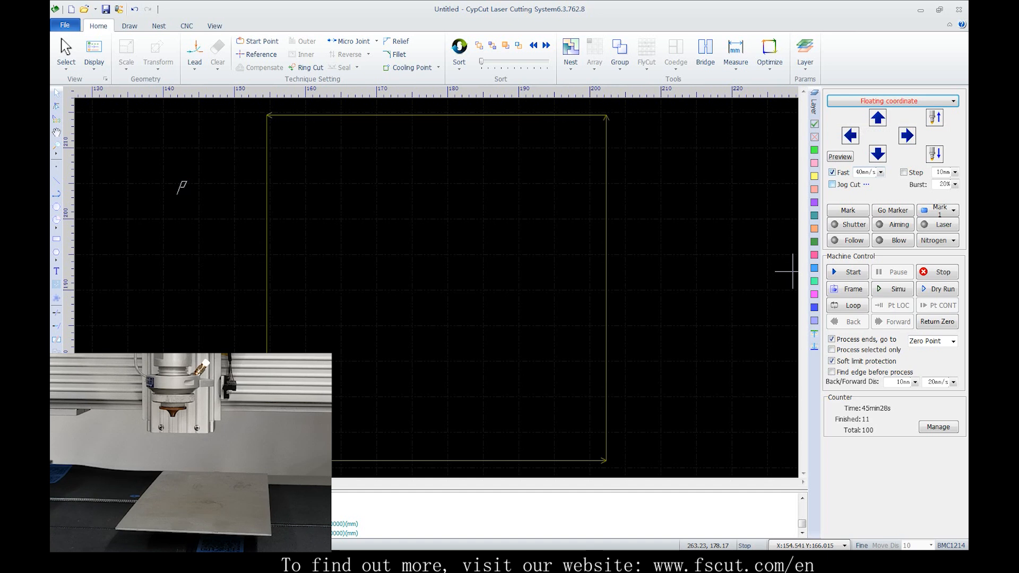
left_click(907, 136)
left_click(850, 136)
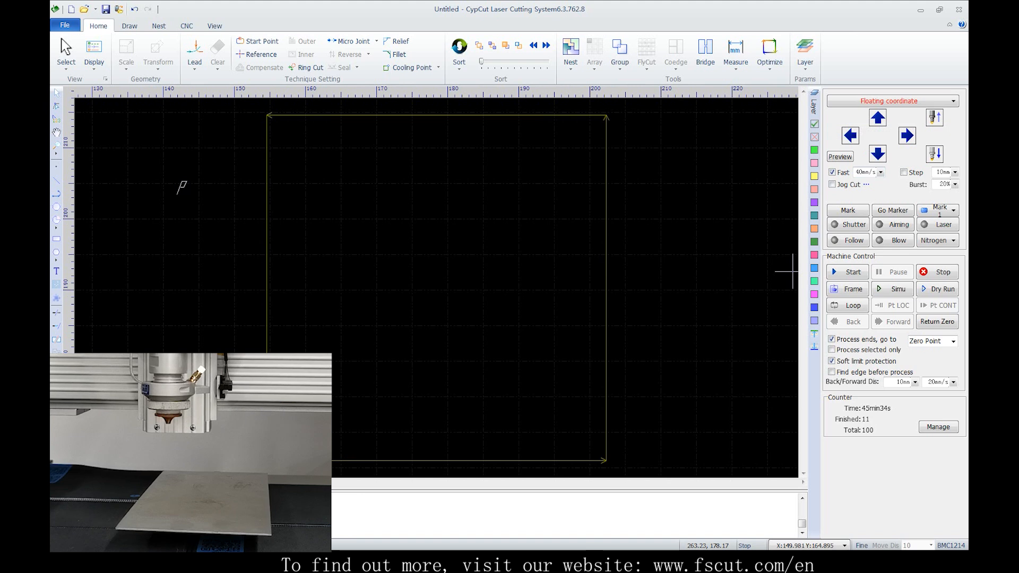
Turn off Fast mode and jog the head left and right at 5 mm/s
left_click(831, 173)
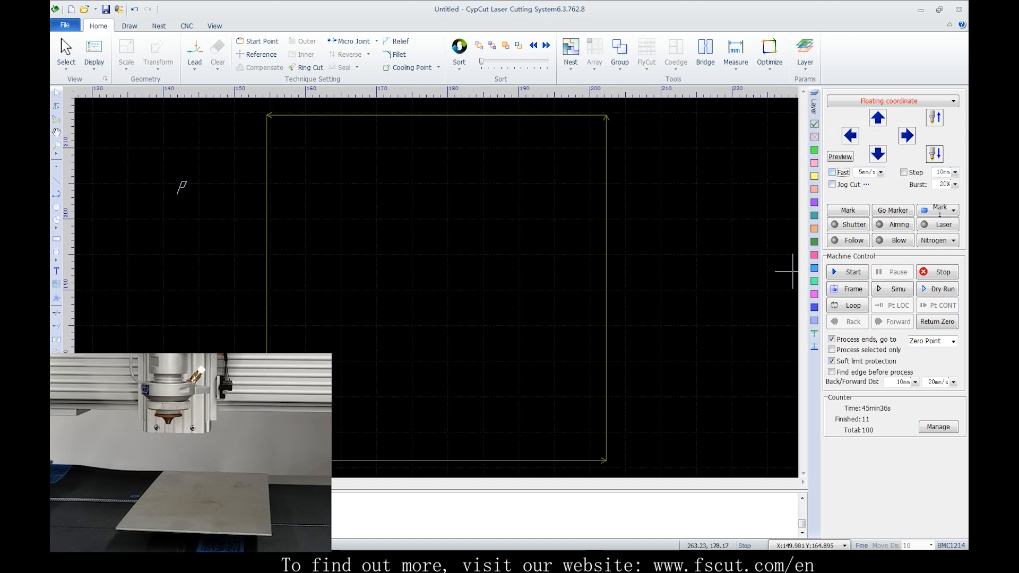
left_click(850, 136)
left_click(907, 136)
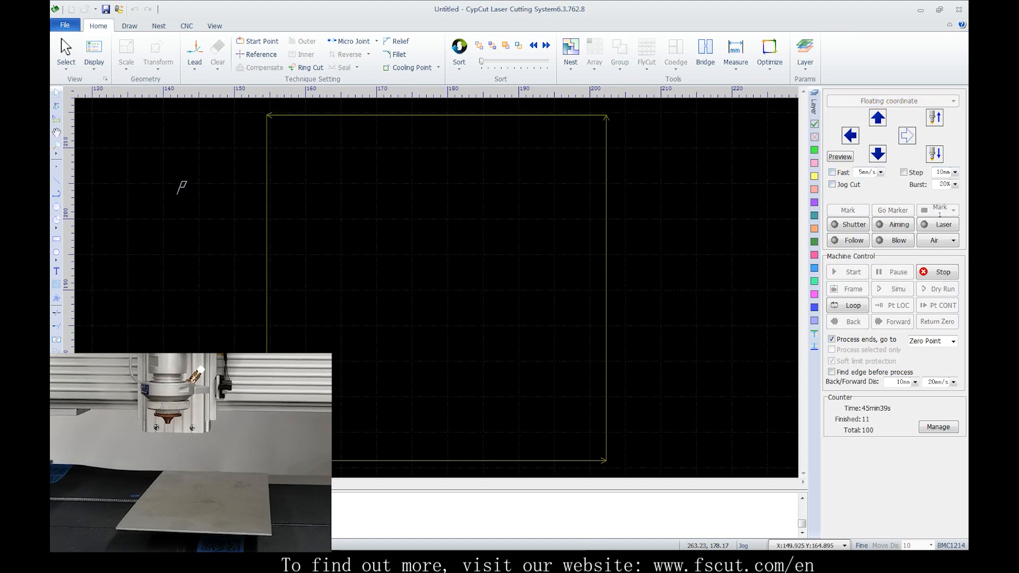
Turn Fast mode back on and jog the head left and right at the higher speed
left_click(832, 172)
left_click(850, 135)
left_click(907, 135)
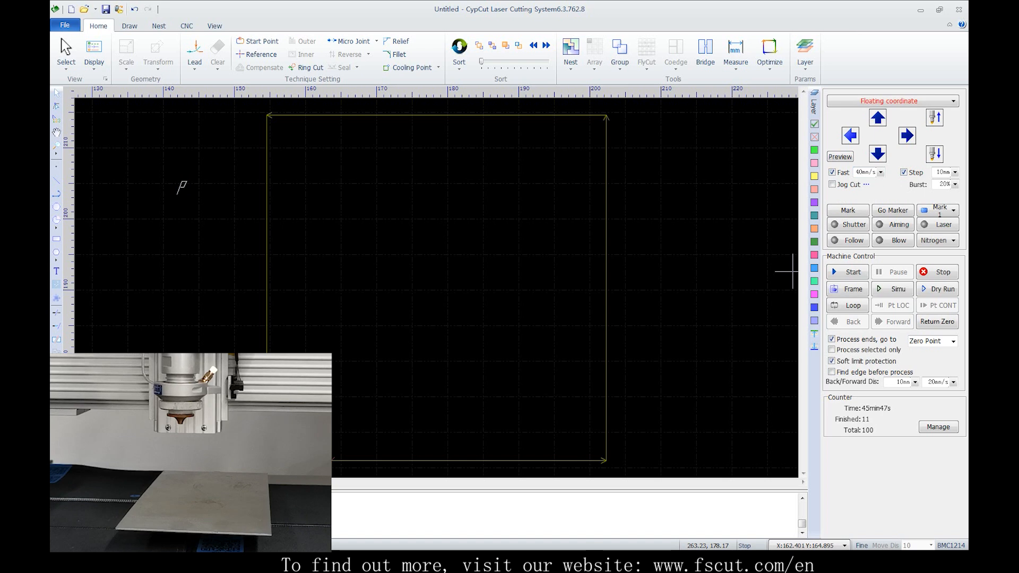
Move the head in fixed 10 mm steps along X, and turn off Fast and Step modes
left_click(850, 136)
left_click(907, 135)
left_click(832, 172)
left_click(850, 136)
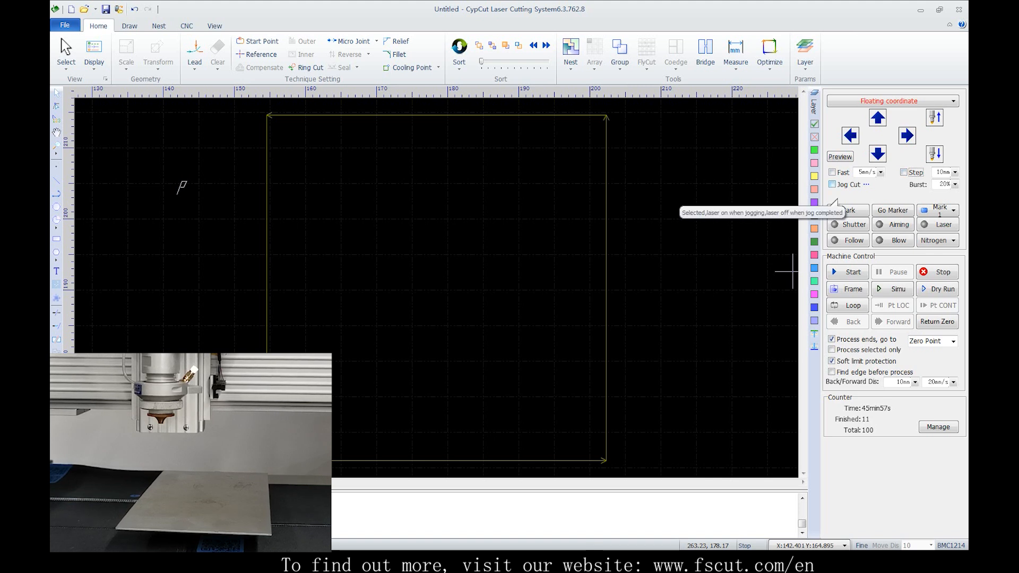
Enable Jog Cut, jog the head right, and review the laser parameters used when jogging
left_click(832, 184)
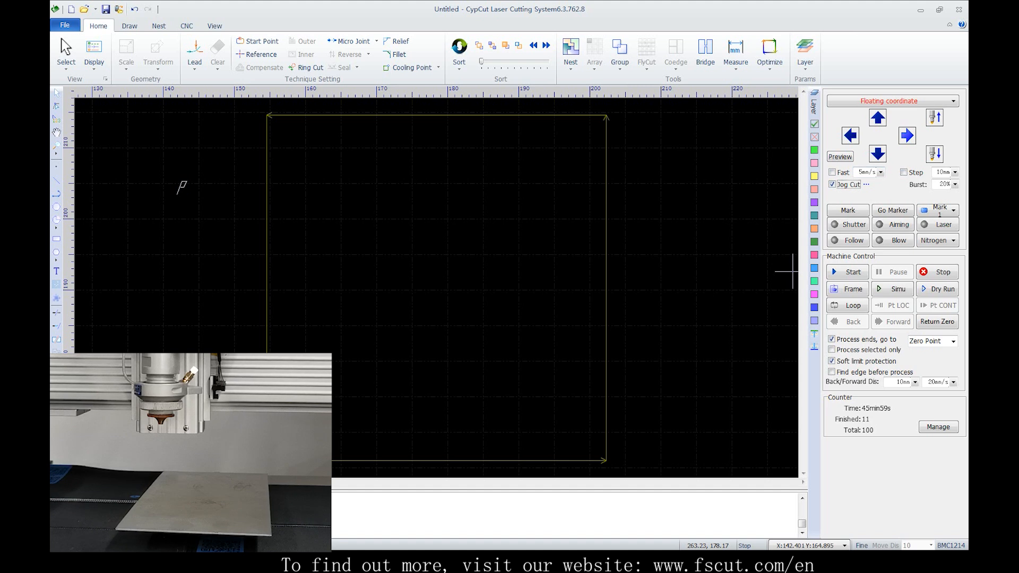
left_click(907, 136)
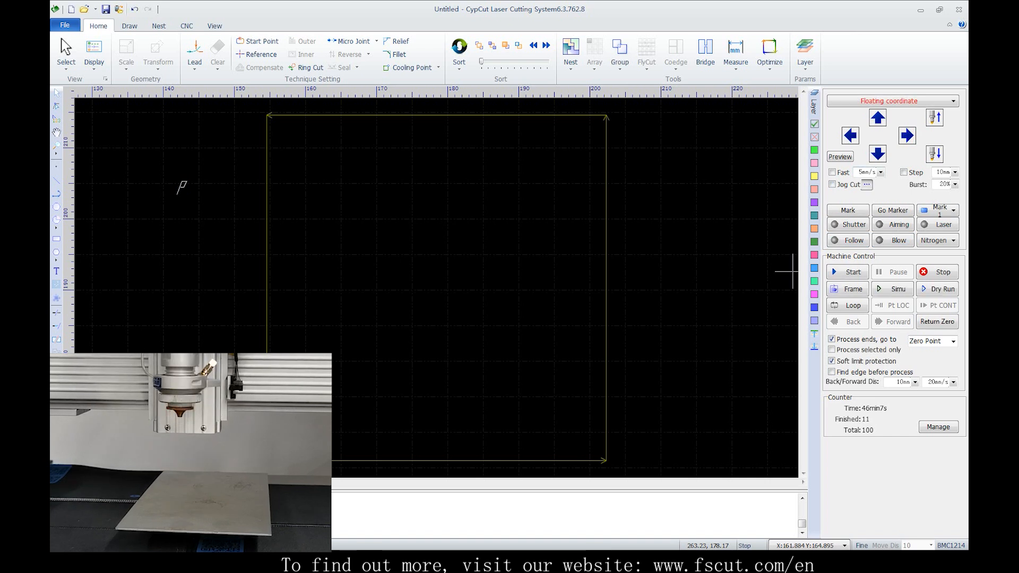
left_click(866, 184)
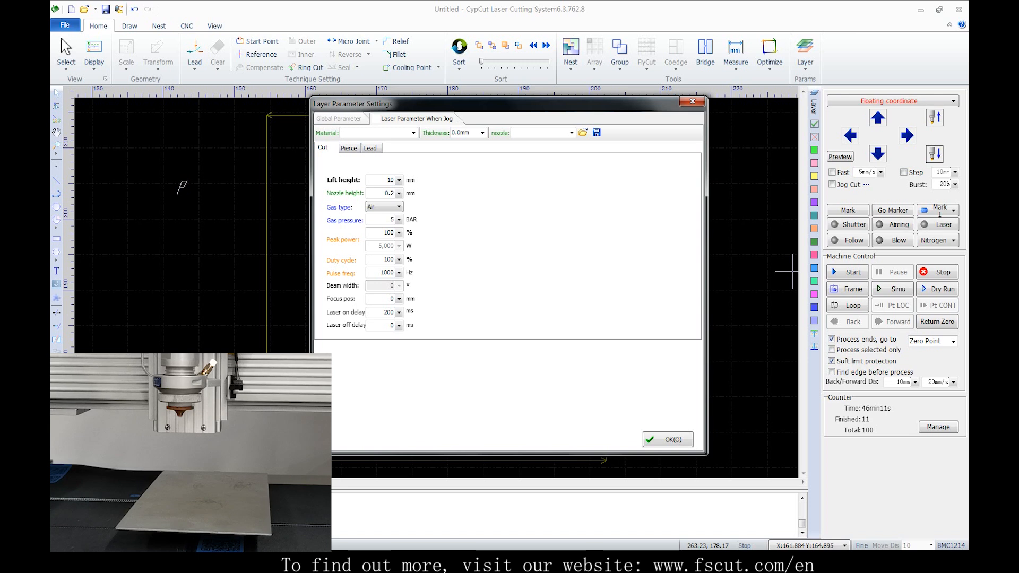
key("Return")
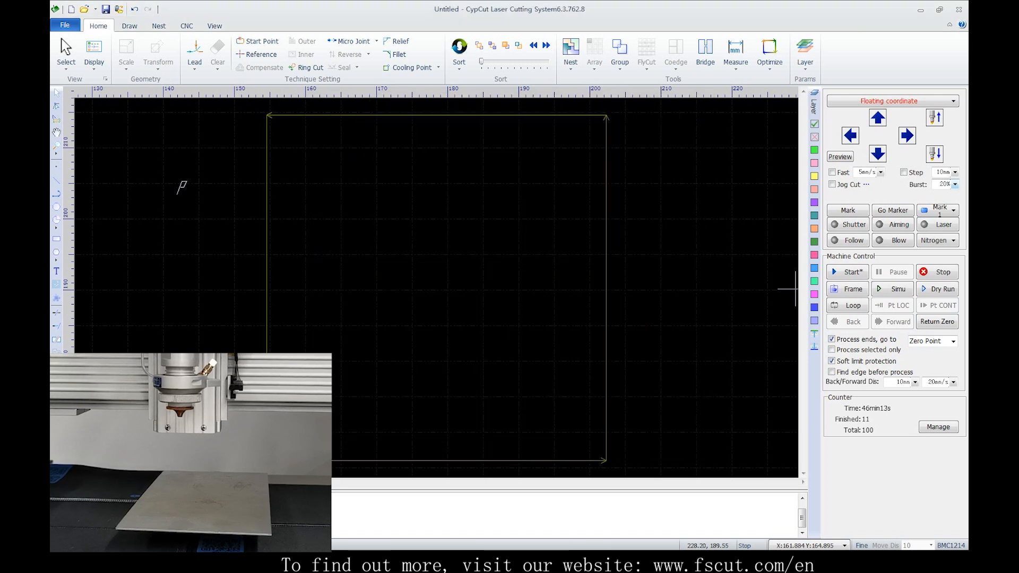
left_click_drag(945, 184, 939, 184)
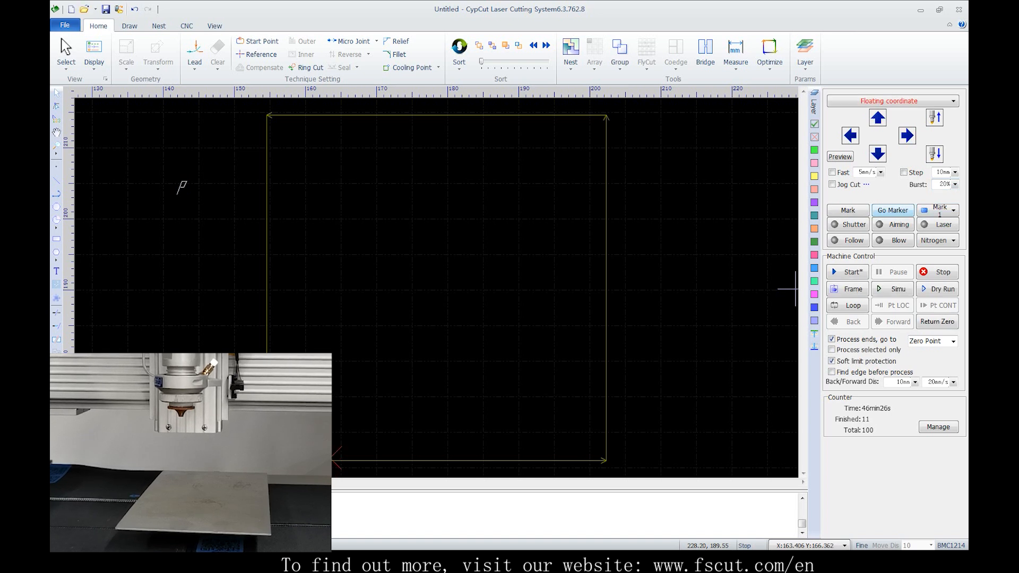
Jog the head down in Fast mode to about X 163.4, Y 134.5 and save that position as Mark 1
left_click(832, 173)
left_click(878, 154)
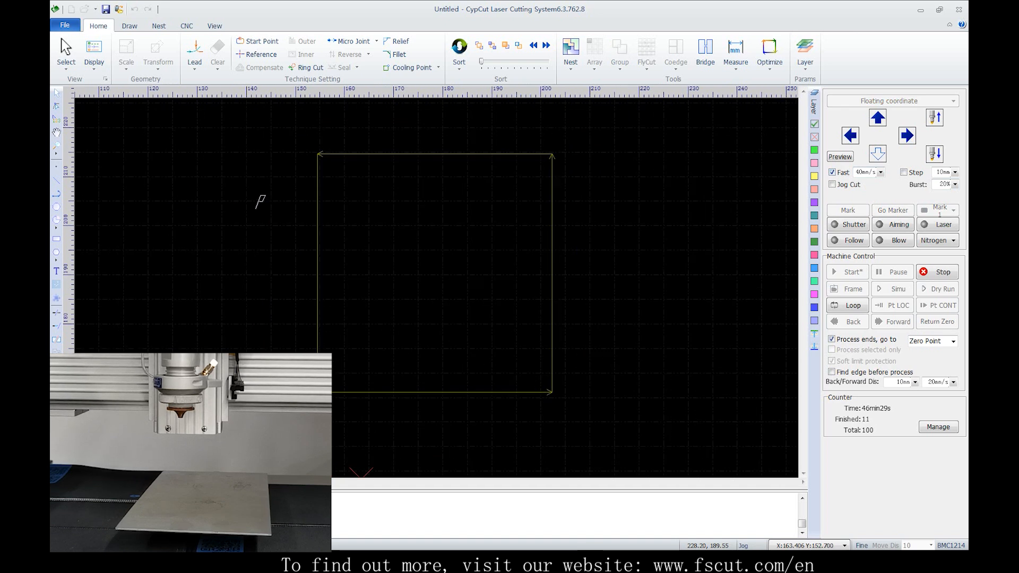
scroll(485, 291, "up", 1)
scroll(509, 295, "down", 3)
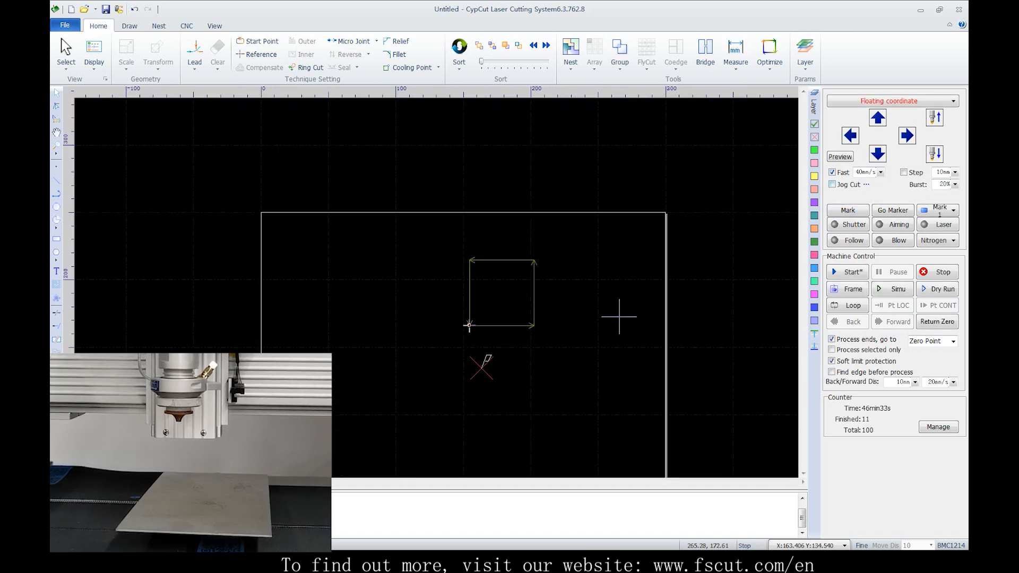
Jog the head up and left away from Mark 1, and send it back to that marker
left_click(878, 118)
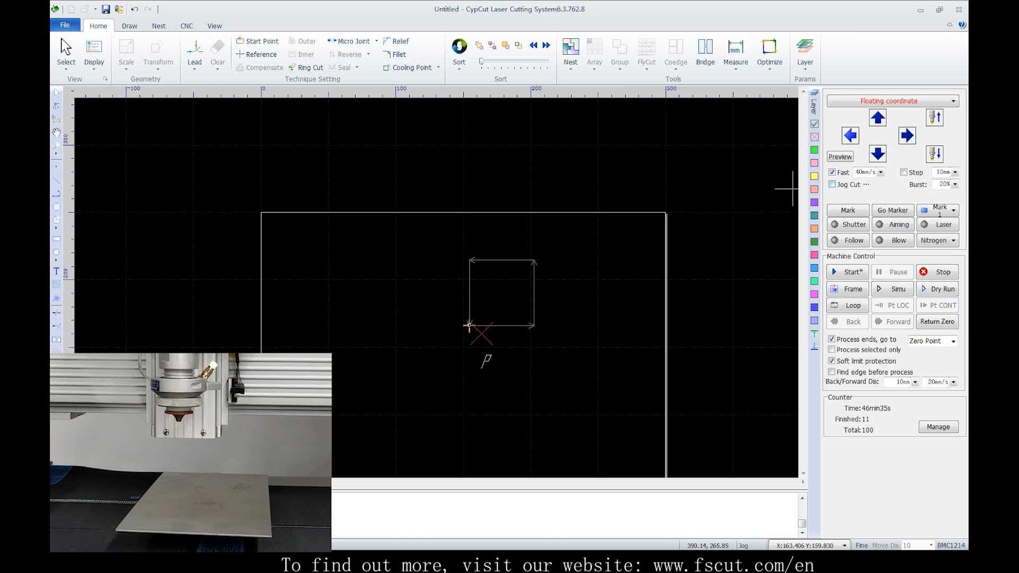
key("Left")
key("Up")
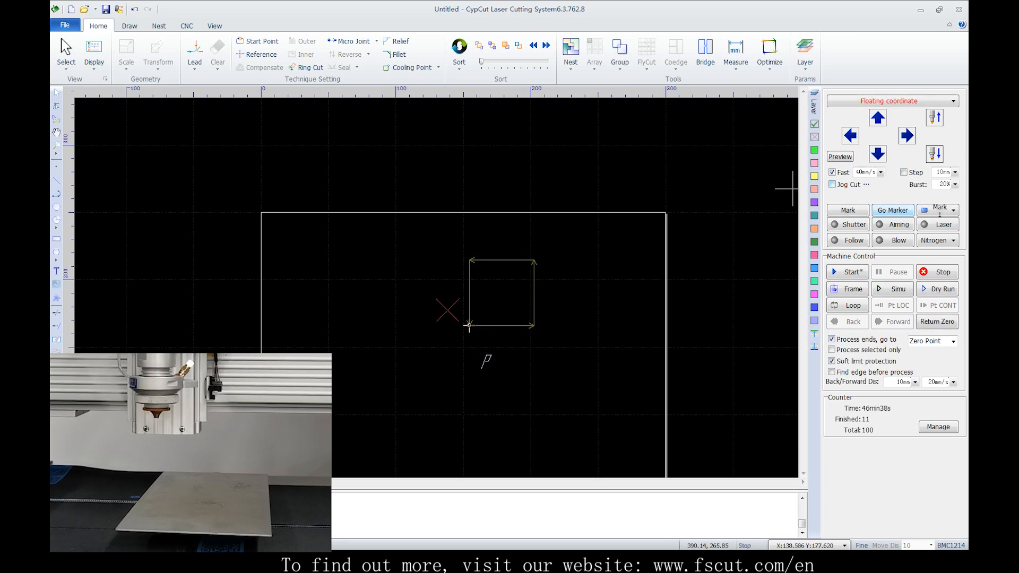
left_click(893, 210)
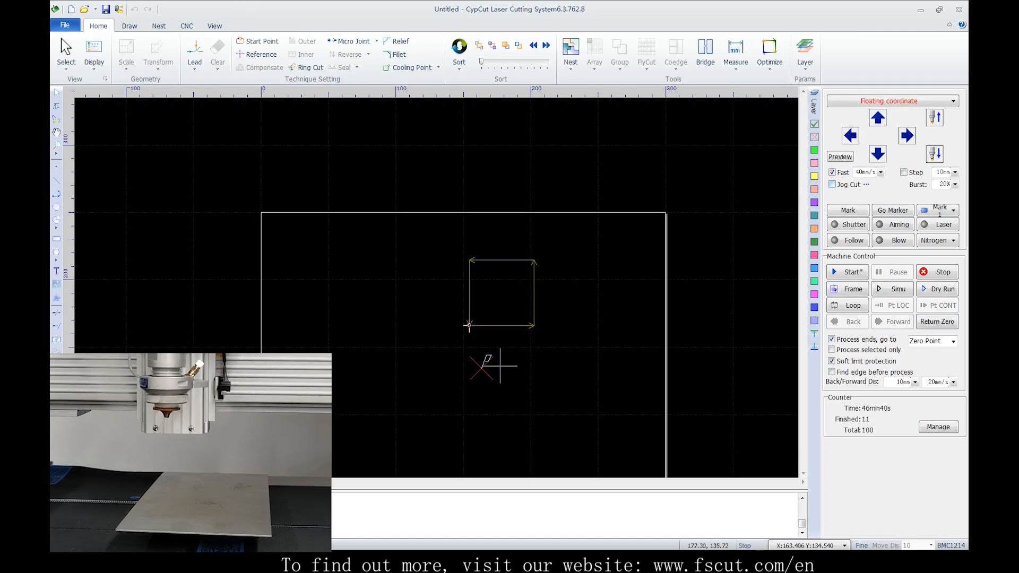
Choose Mark 1 from the list of saved marker positions
middle_click_drag(495, 372, 510, 294)
scroll(552, 271, "down", 1)
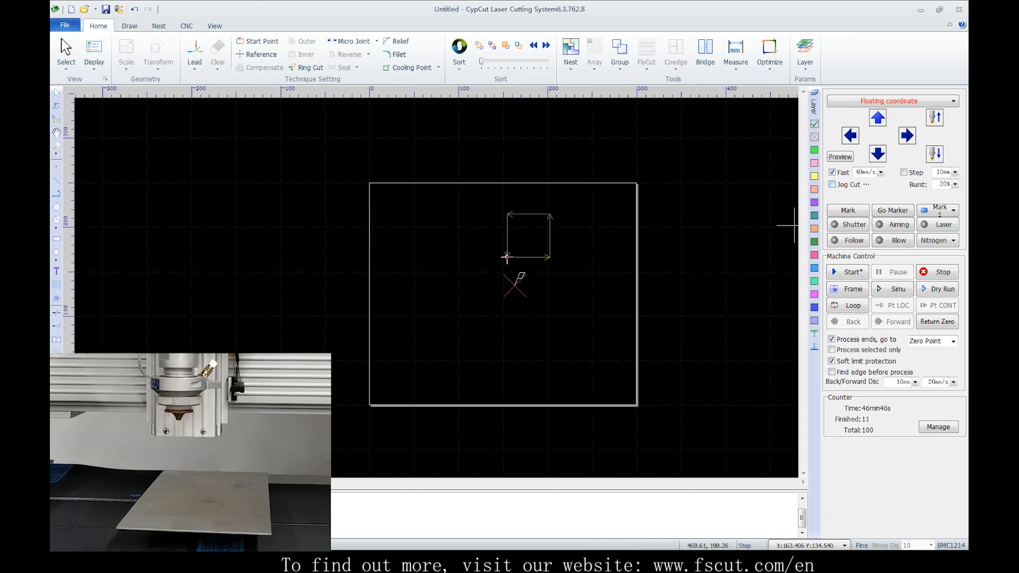
left_click(954, 211)
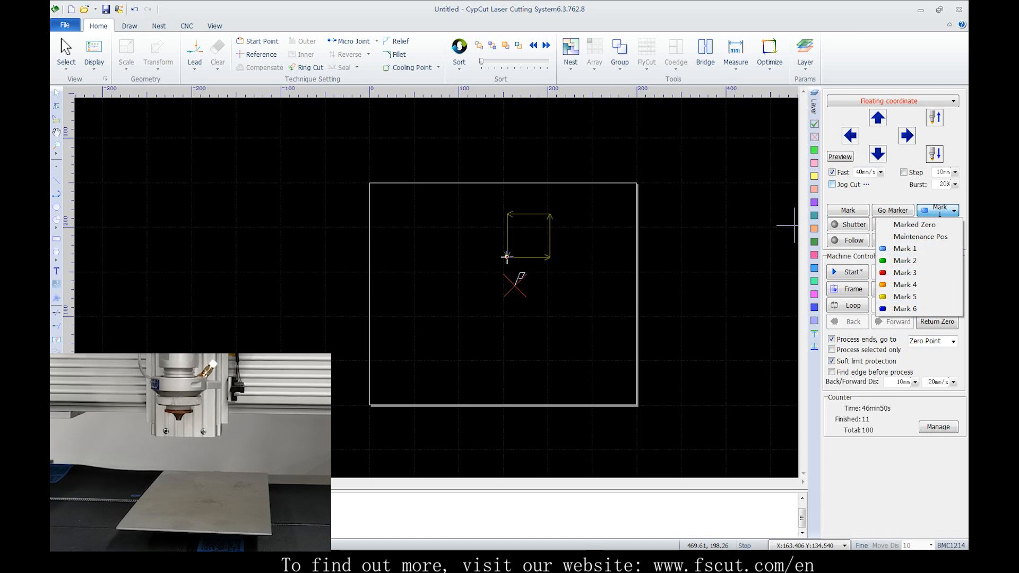
left_click(917, 249)
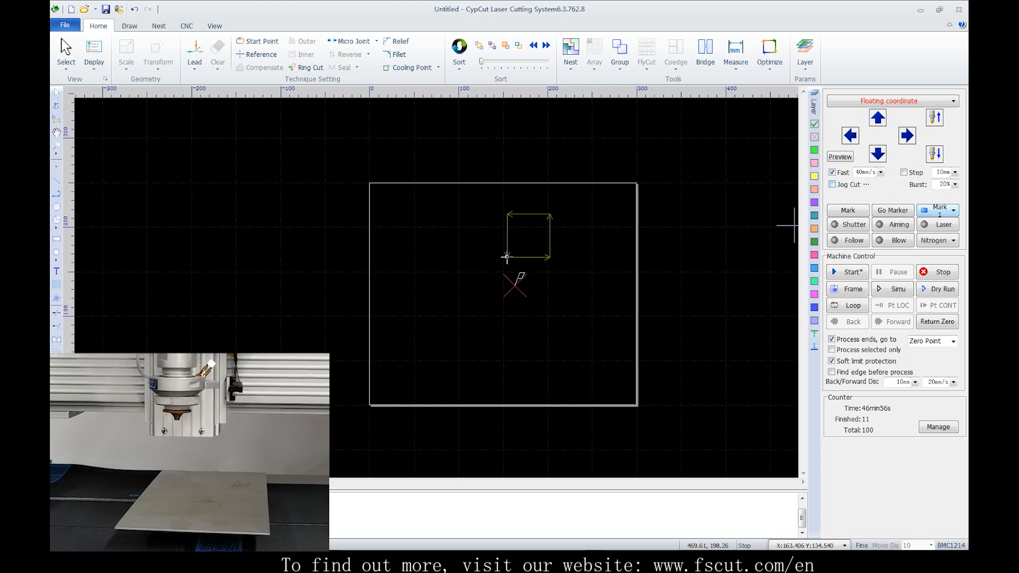
Jog the head left and down to about X 134.2, Y 123.6 and run Frame around the square from there
left_click(850, 136)
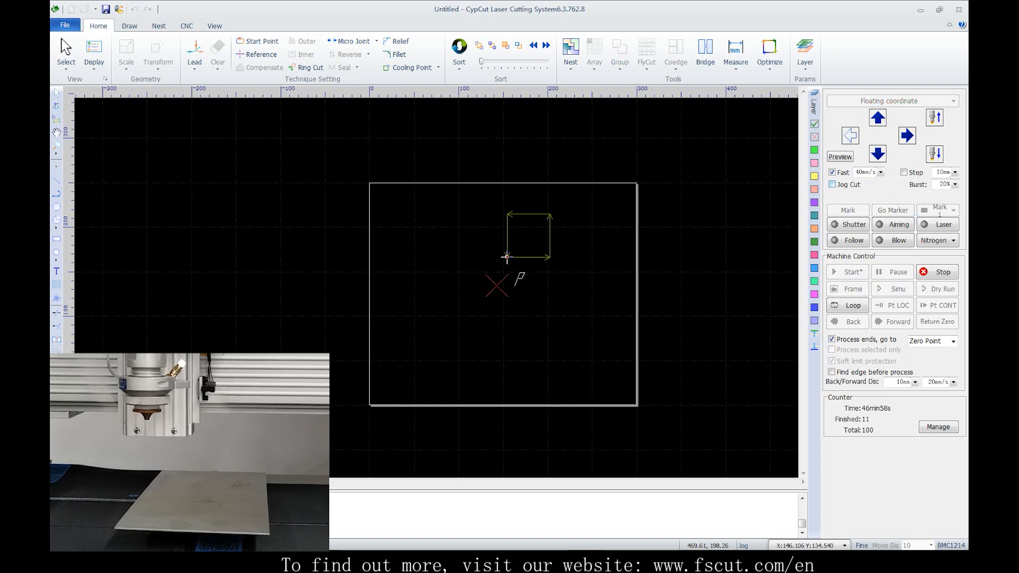
left_click(849, 288)
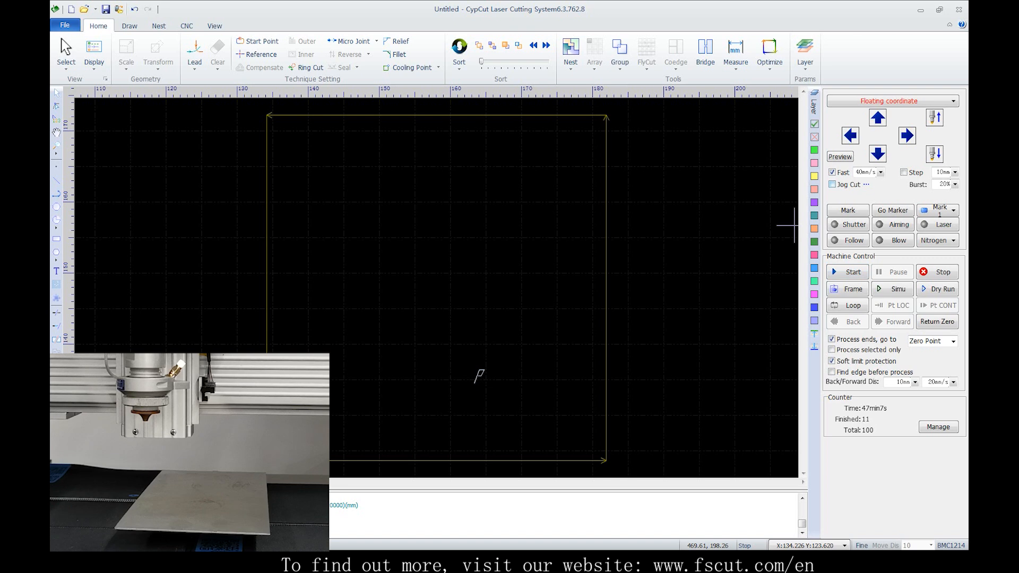
Jog the head up and left to about X 114.2, Y 152.8, start processing the square there and stop it
scroll(743, 231, "down", 5)
scroll(744, 236, "down", 2)
left_click(878, 118)
left_click(850, 136)
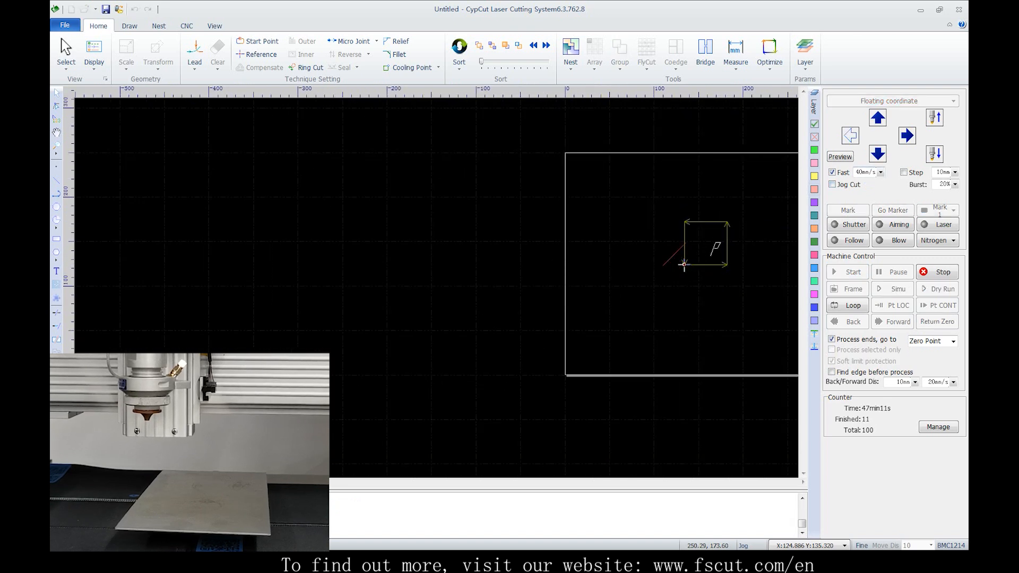
left_click(848, 272)
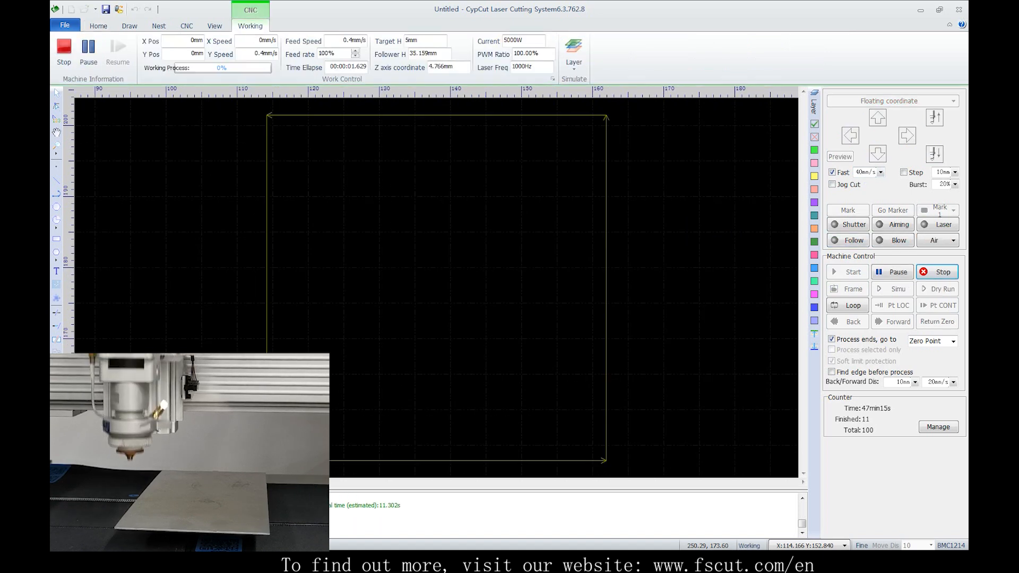
scroll(646, 301, "down", 2)
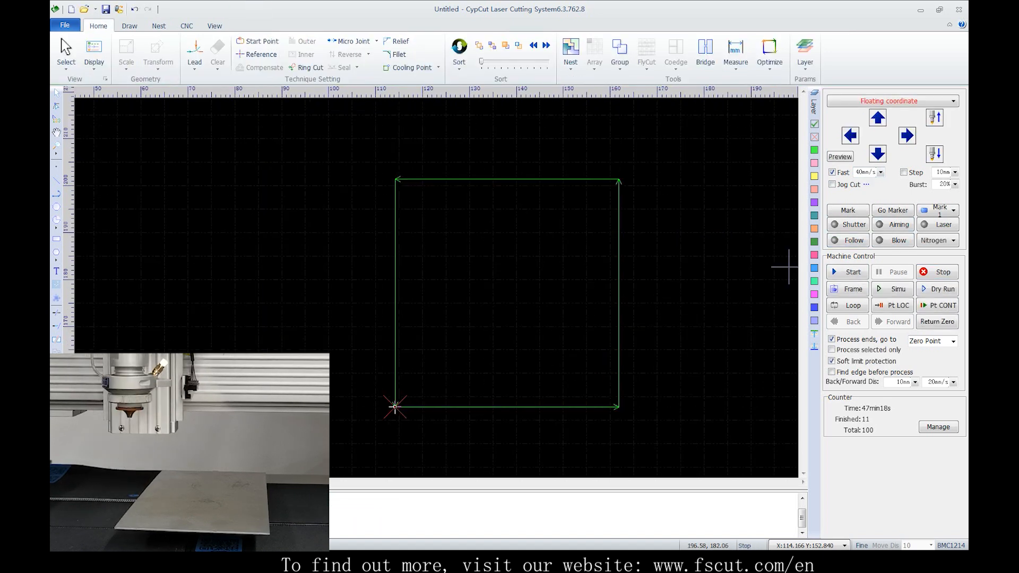
Select Marked Zero as the target marker and send the head to it
left_click(954, 210)
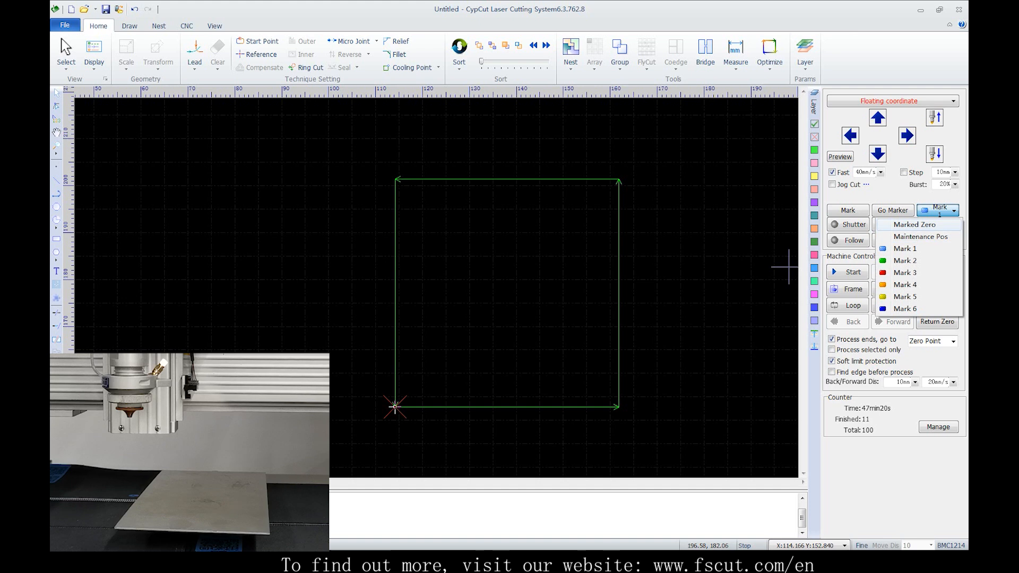
left_click(914, 224)
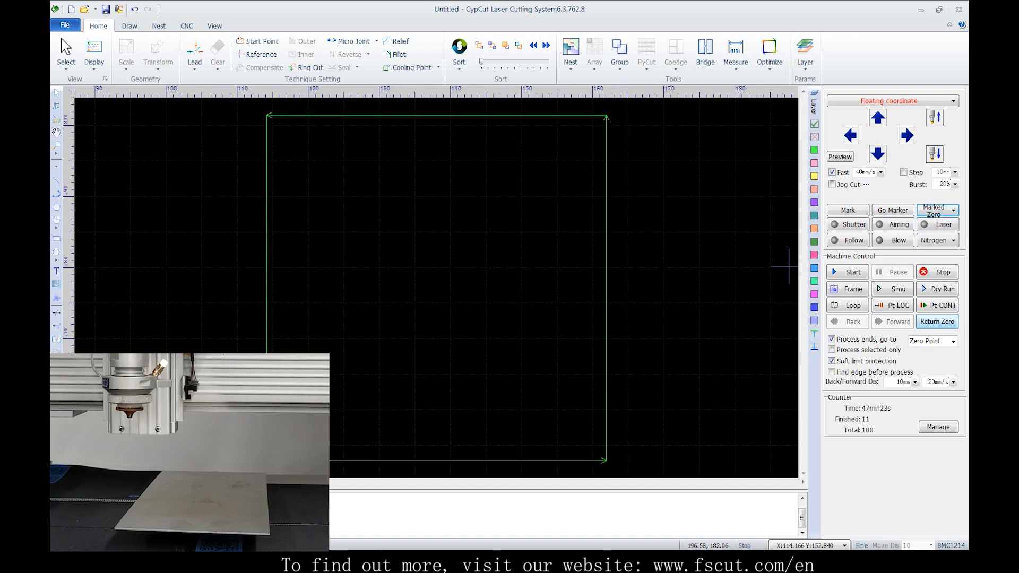
left_click(893, 210)
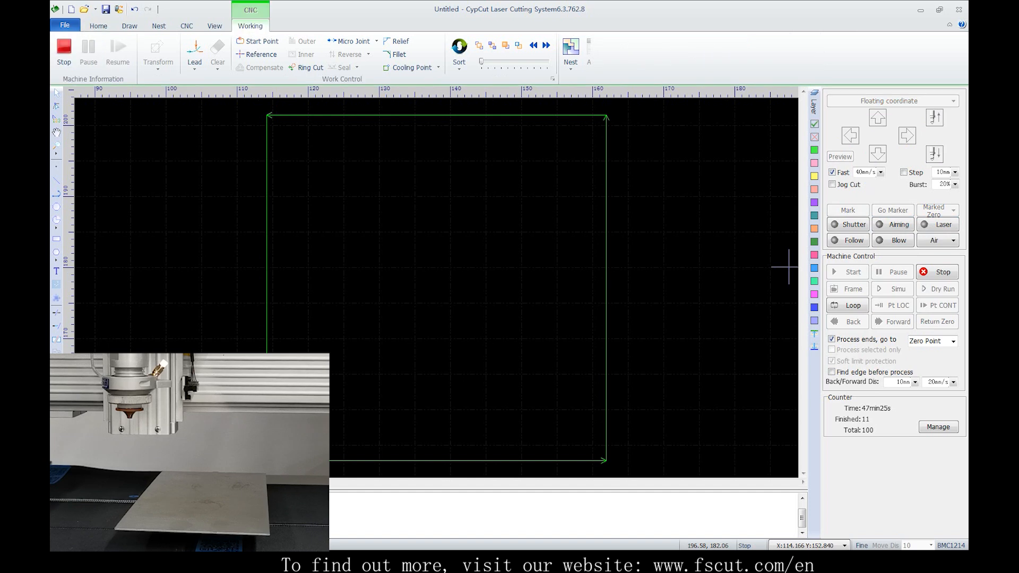
scroll(735, 262, "down", 5)
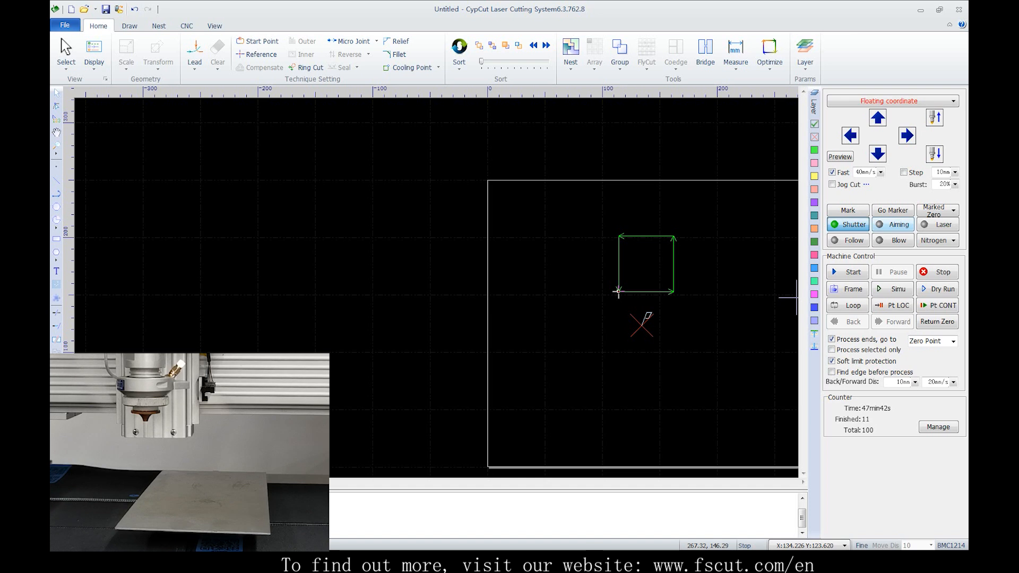
Turn on Aiming, start cutting the square, and pause the job on its second edge
left_click(893, 224)
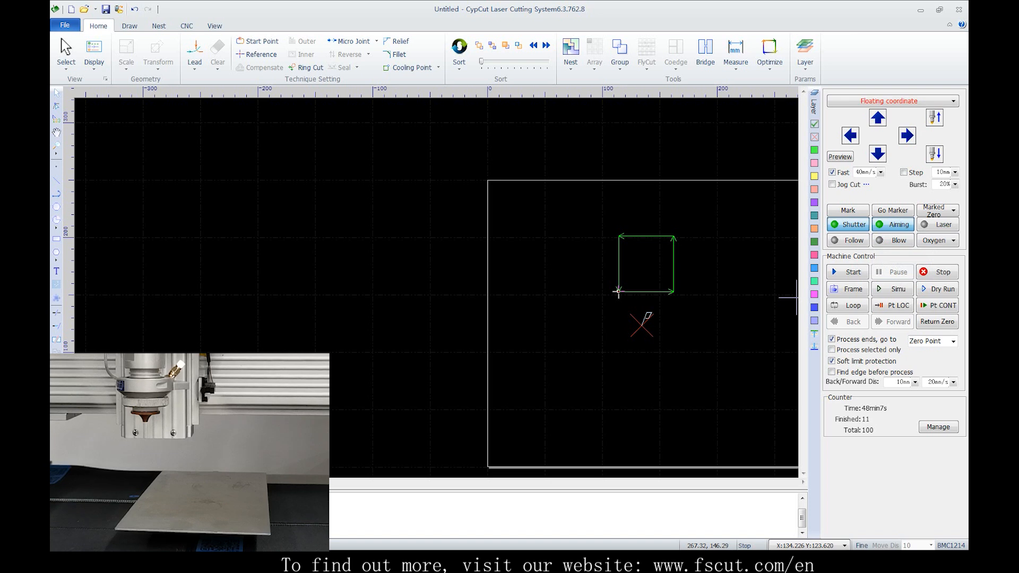
left_click(848, 273)
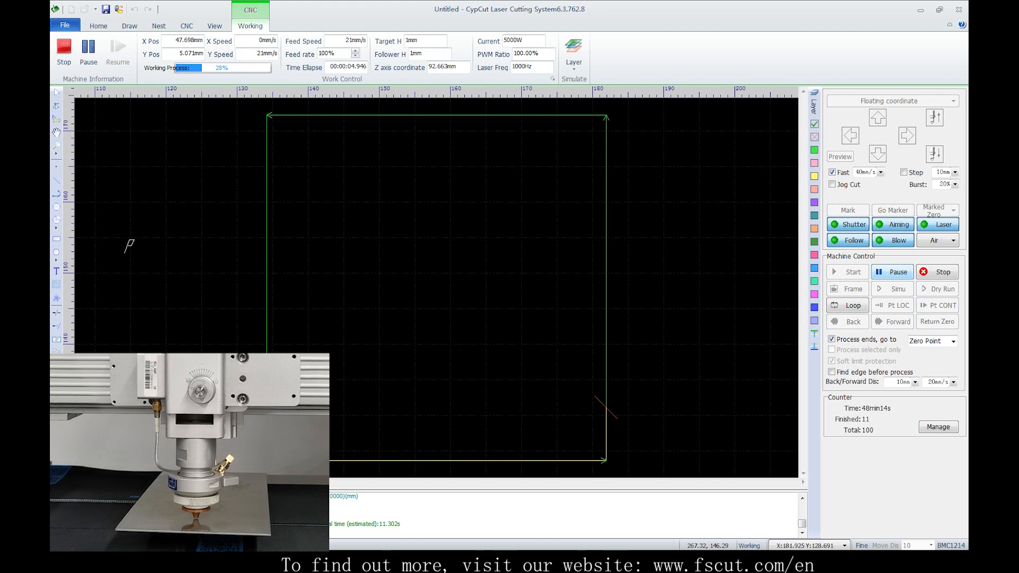
left_click(893, 272)
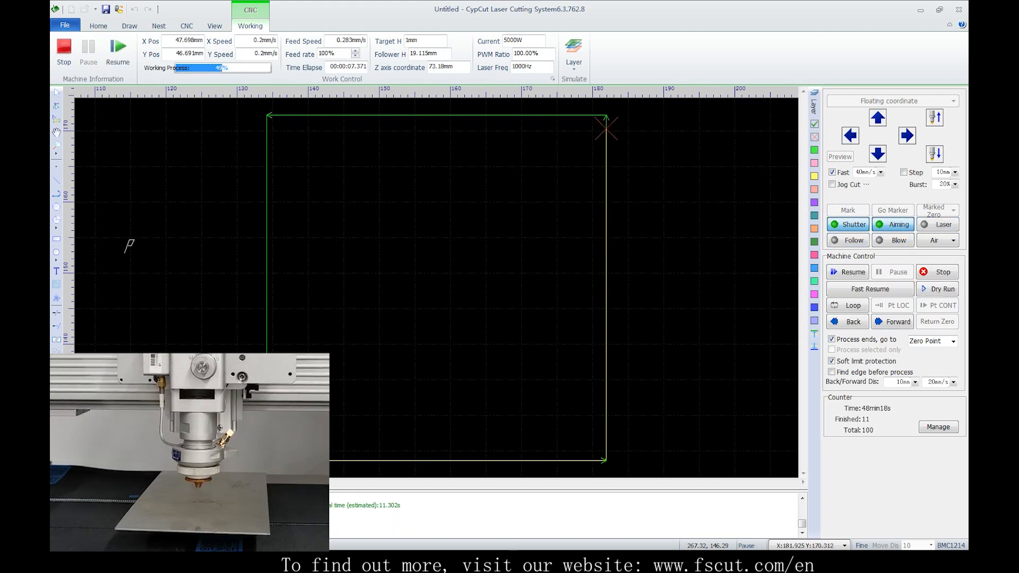
Resume the cut and pause it, and continue with Fast Resume before pausing again on the last edge
left_click(848, 271)
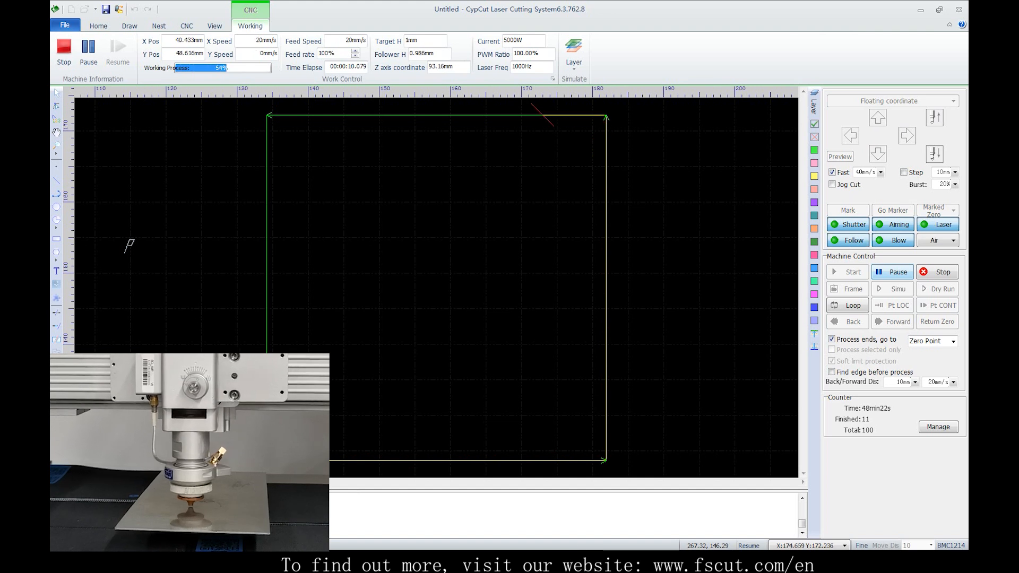
left_click(893, 272)
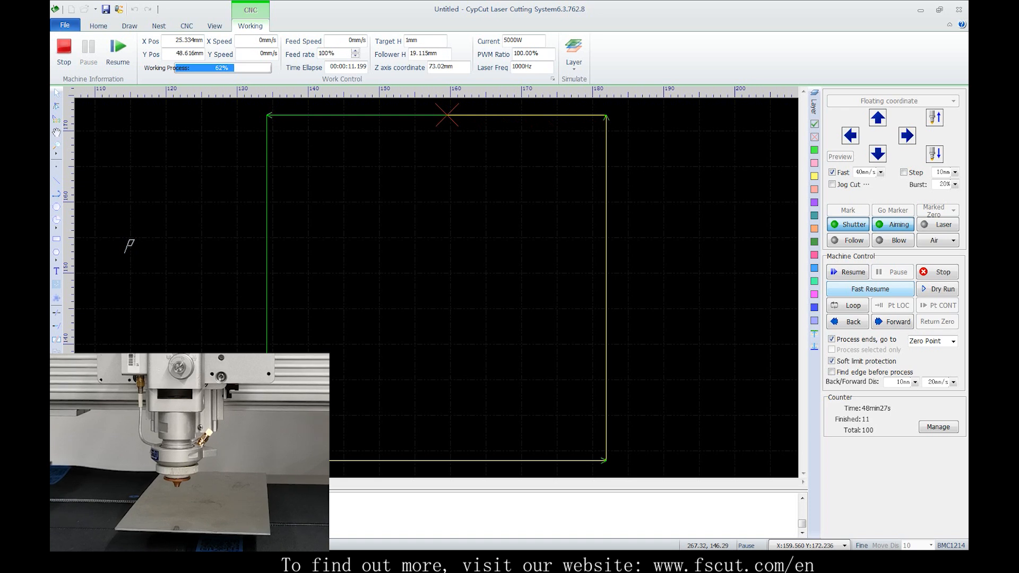
left_click(871, 289)
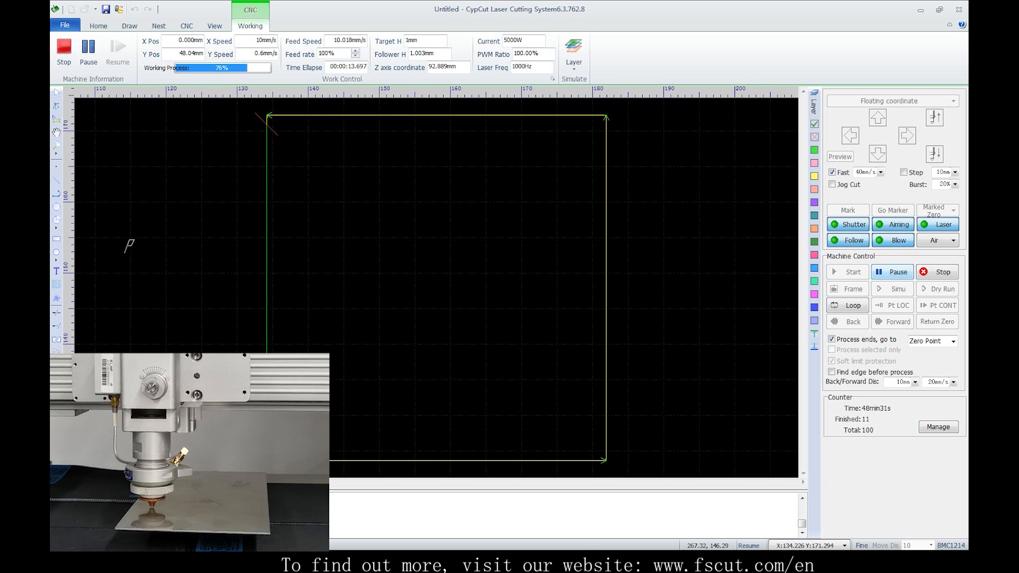
key("Pause")
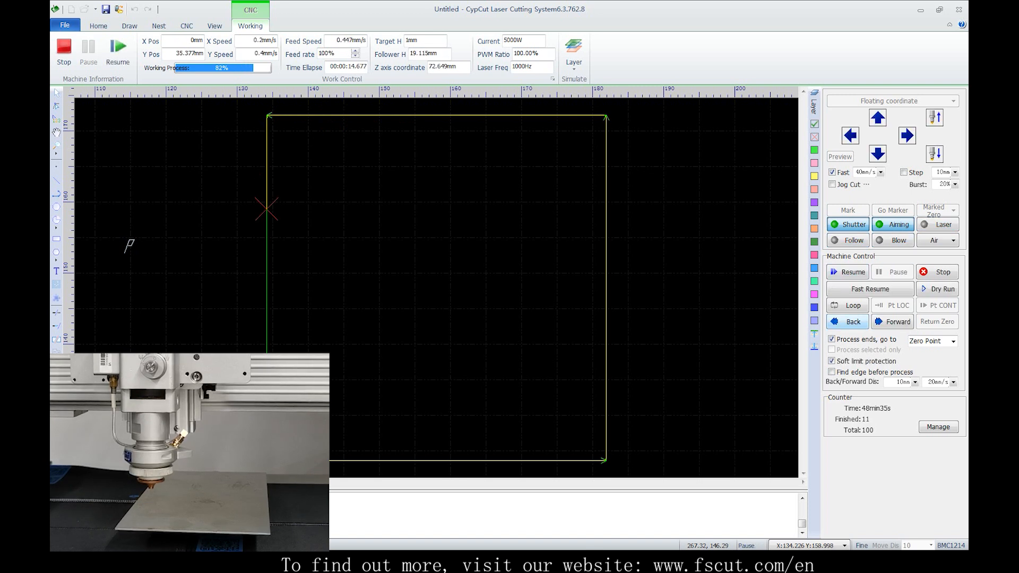
Move the paused head back along the cutting path in 10 mm increments, and forward again
left_click(847, 322)
left_click(847, 321)
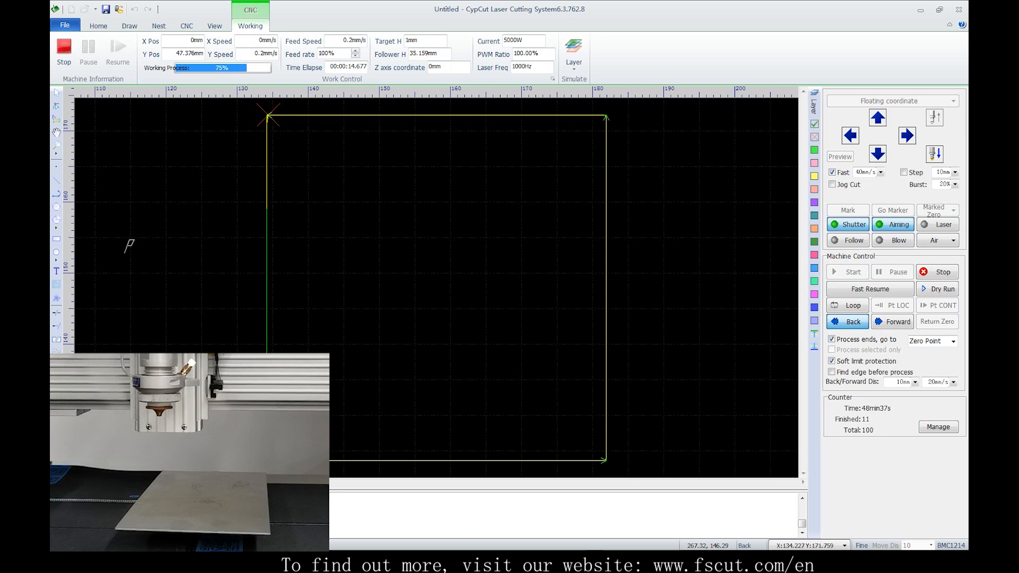
left_click(848, 321)
left_click(898, 322)
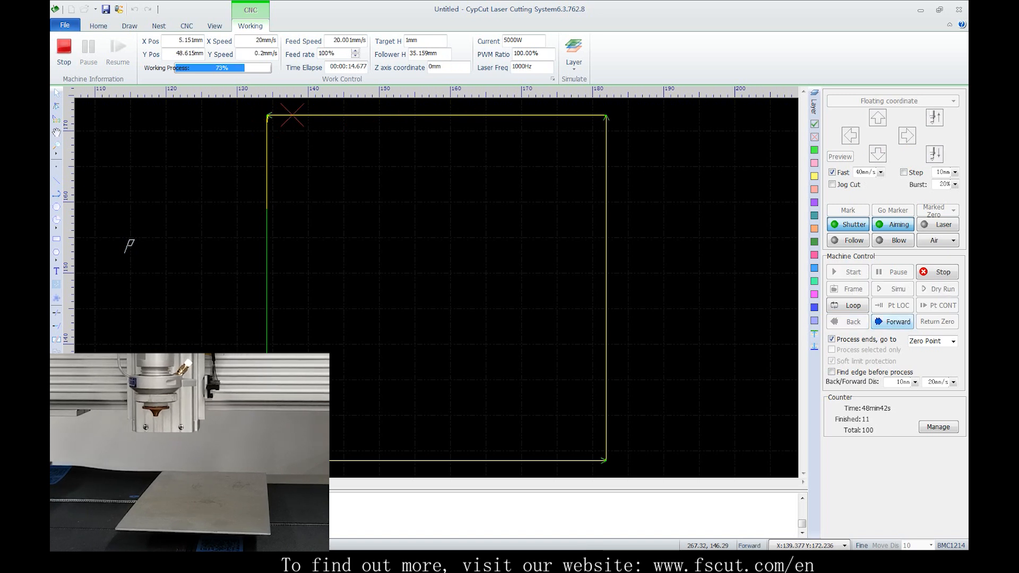
Resume cutting, pause lower on the square's last edge, and view the Back/Forward speed options
left_click(848, 272)
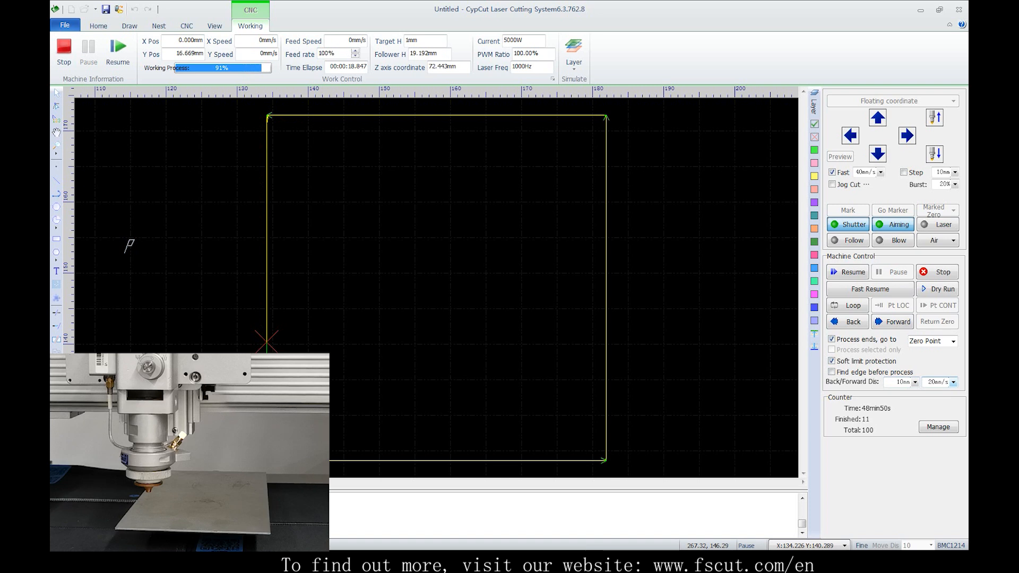
left_click(947, 382)
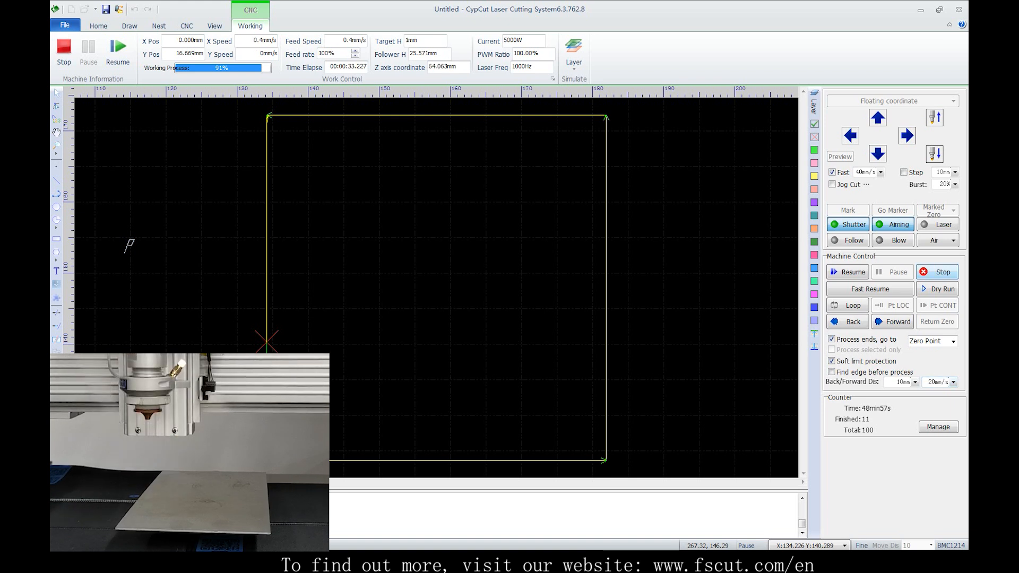
Stop the job and jog the head away, and relocate it to the break point to finish the cut
left_click(938, 272)
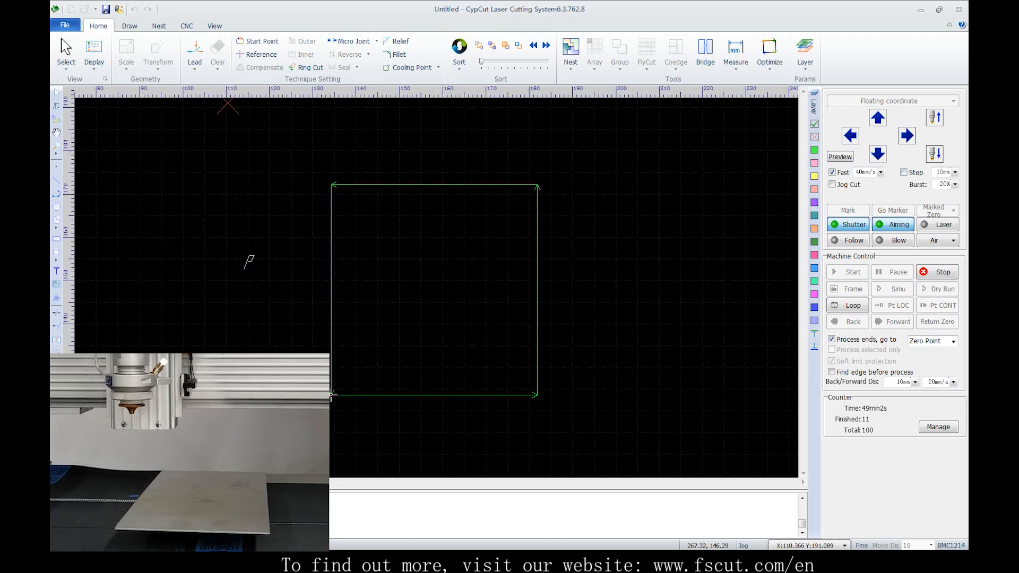
left_click(893, 305)
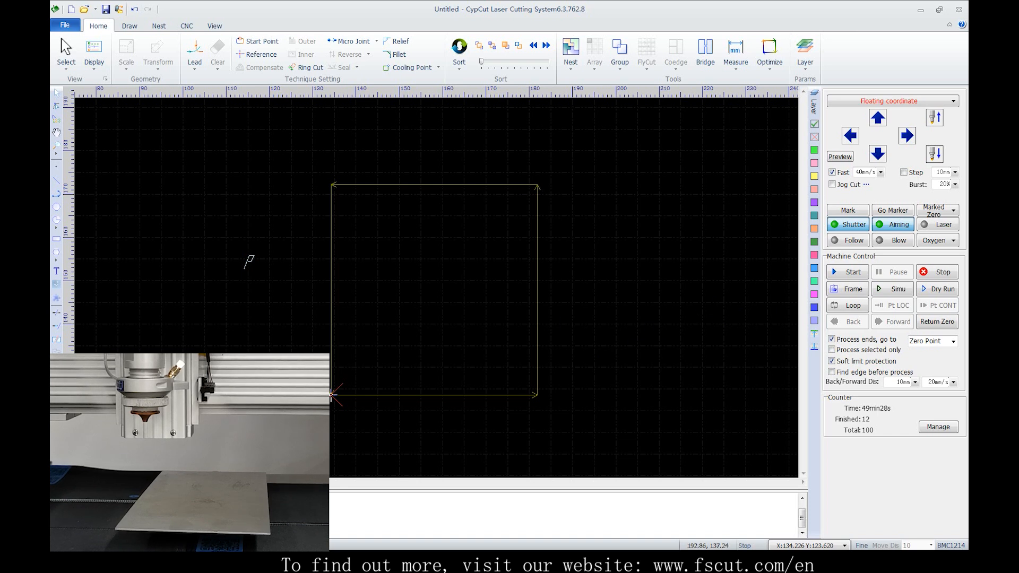
Jog the head up and right away from the square's start corner, and return it to zero
left_click(537, 307)
left_click(556, 305)
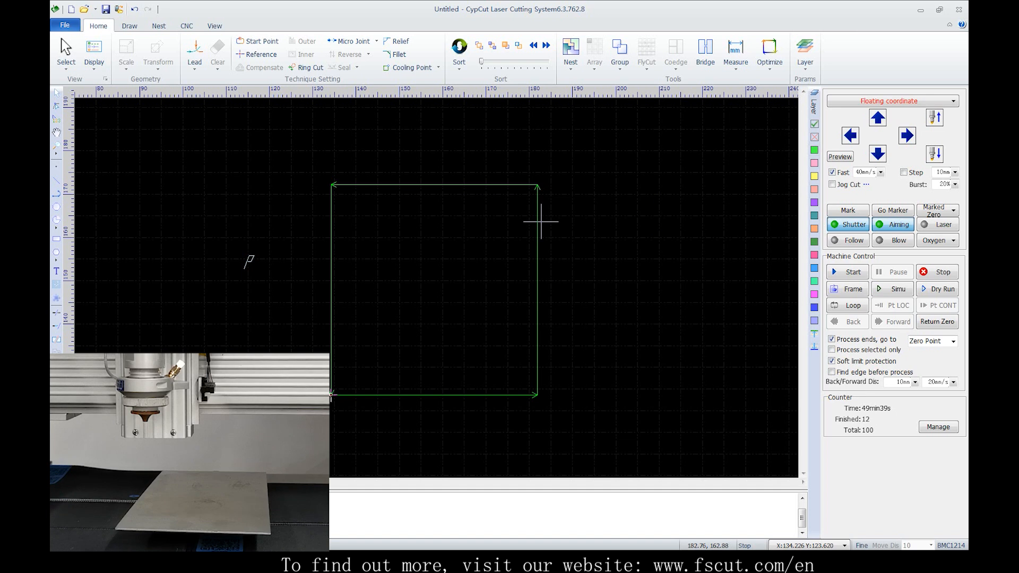
mouse_move(538, 206)
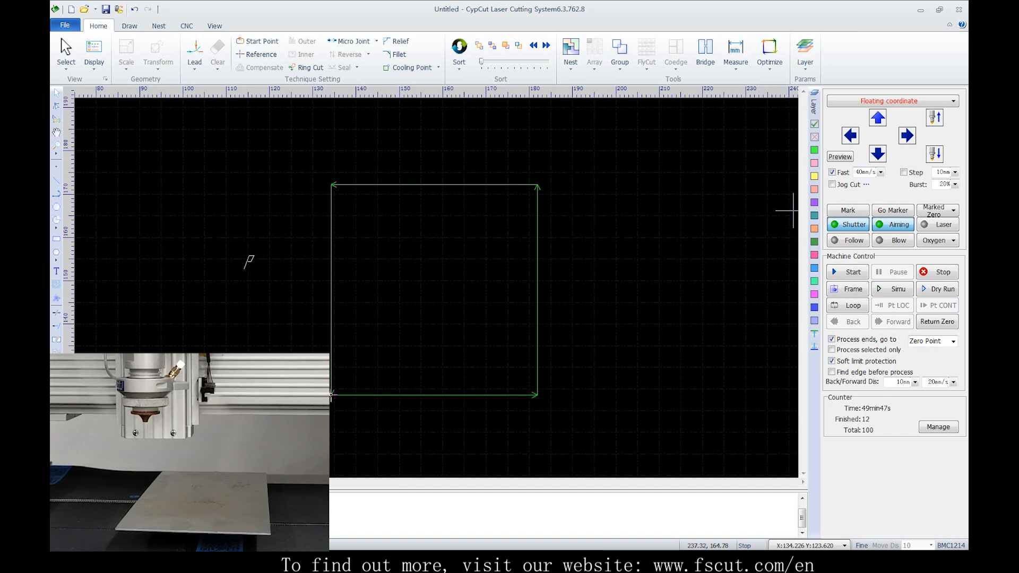
key("Up")
key("Right")
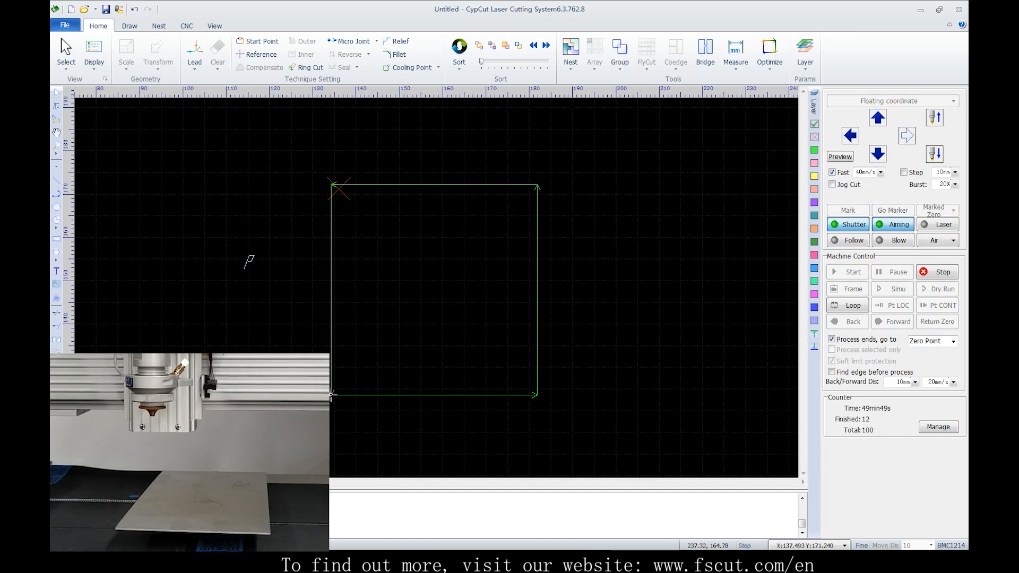
left_click(937, 322)
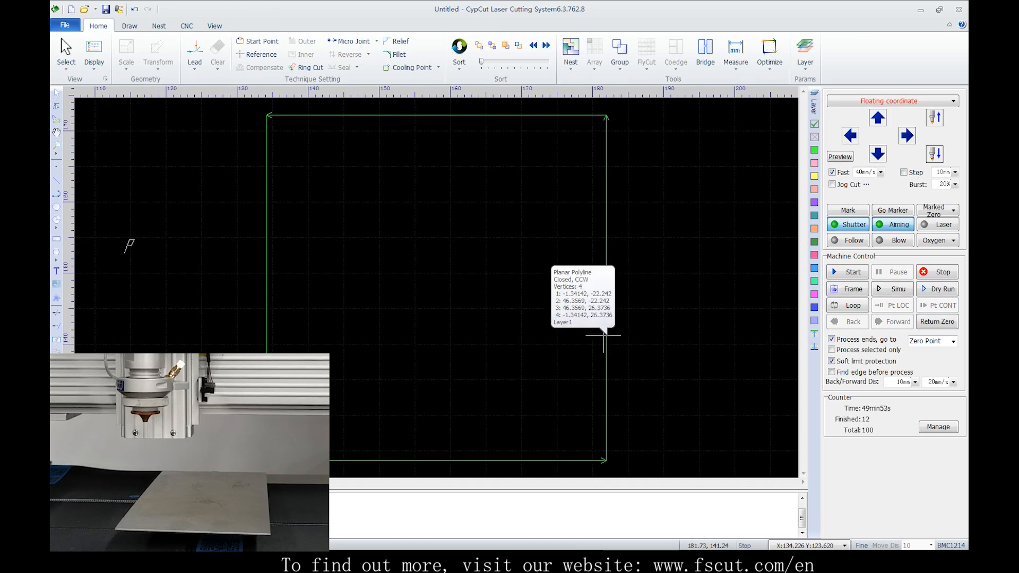
Locate the head at a point on the square's right edge and start cutting from there
right_click(605, 218)
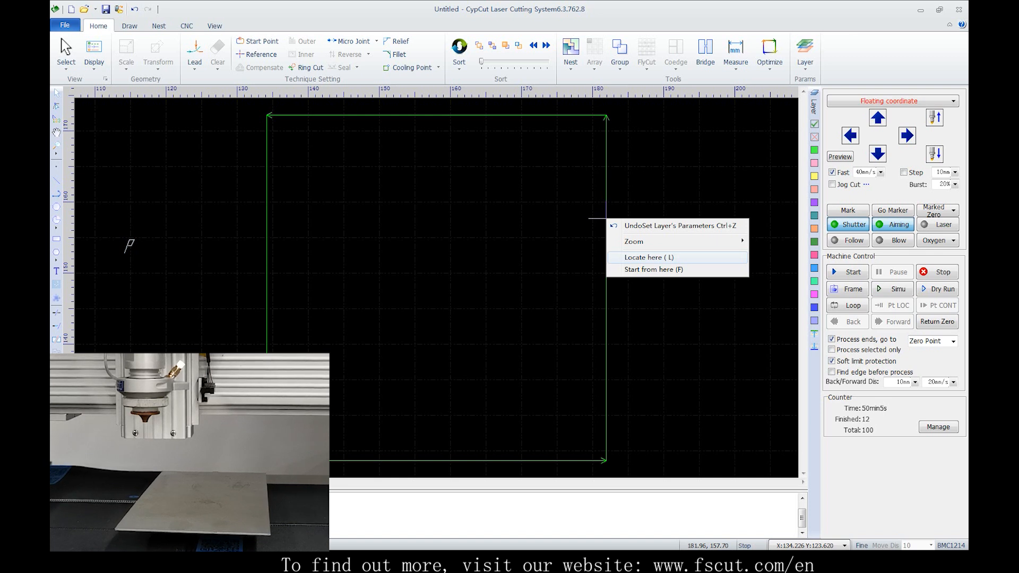
left_click(683, 258)
key("Return")
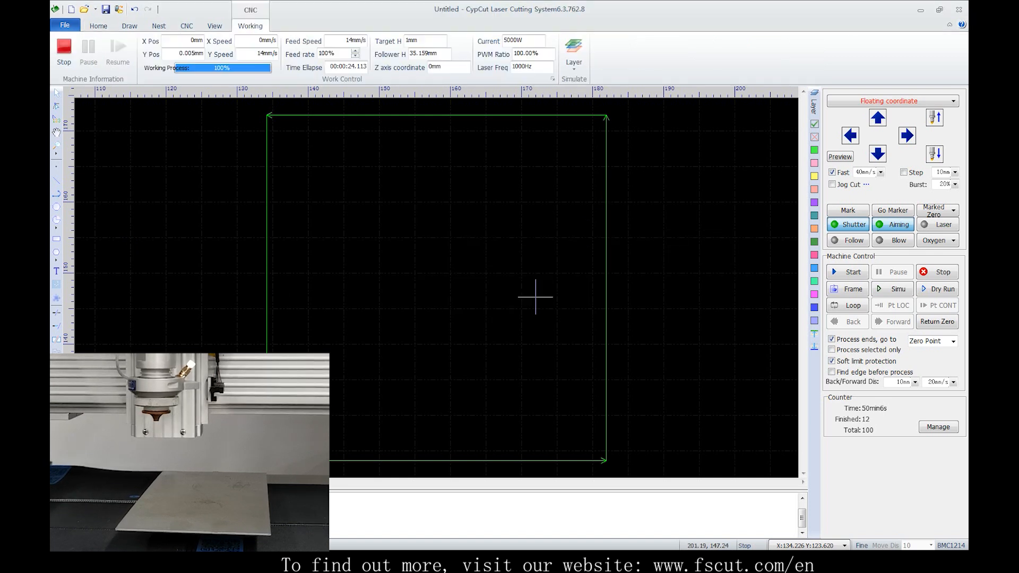
left_click(848, 272)
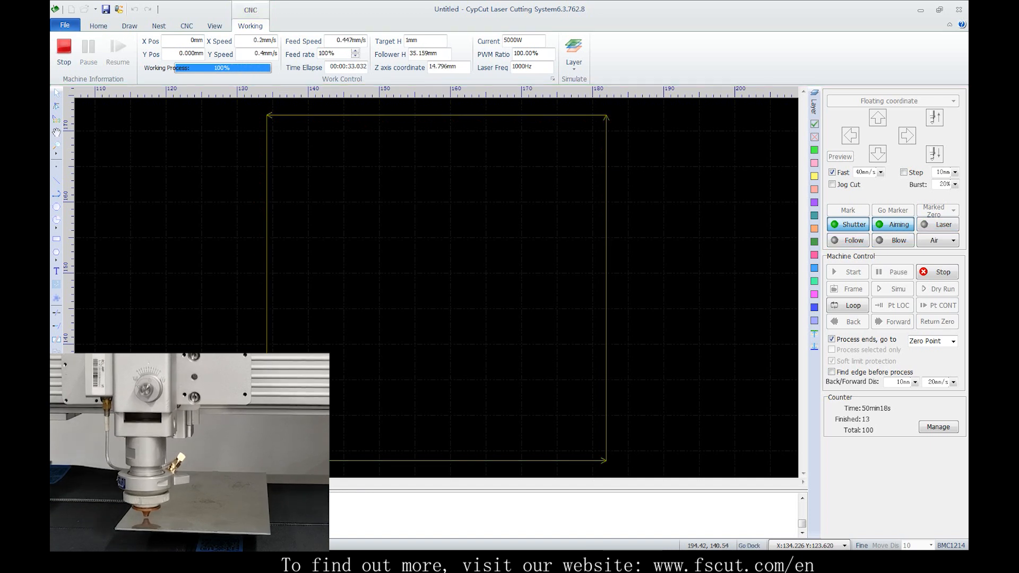
Start cutting from a point on the square's upper edge, and run Frame around the square
right_click(456, 114)
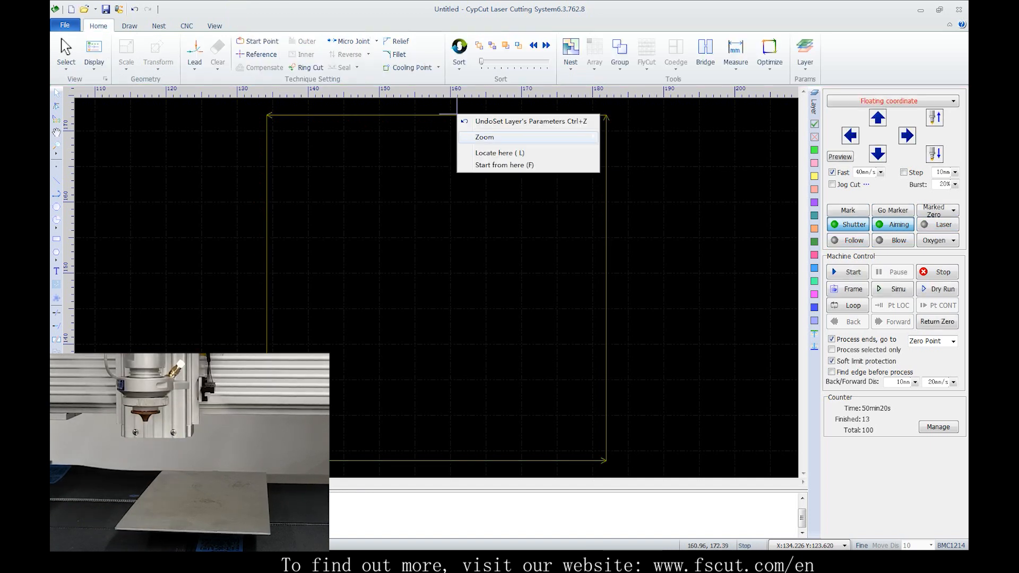
left_click(496, 165)
left_click(481, 295)
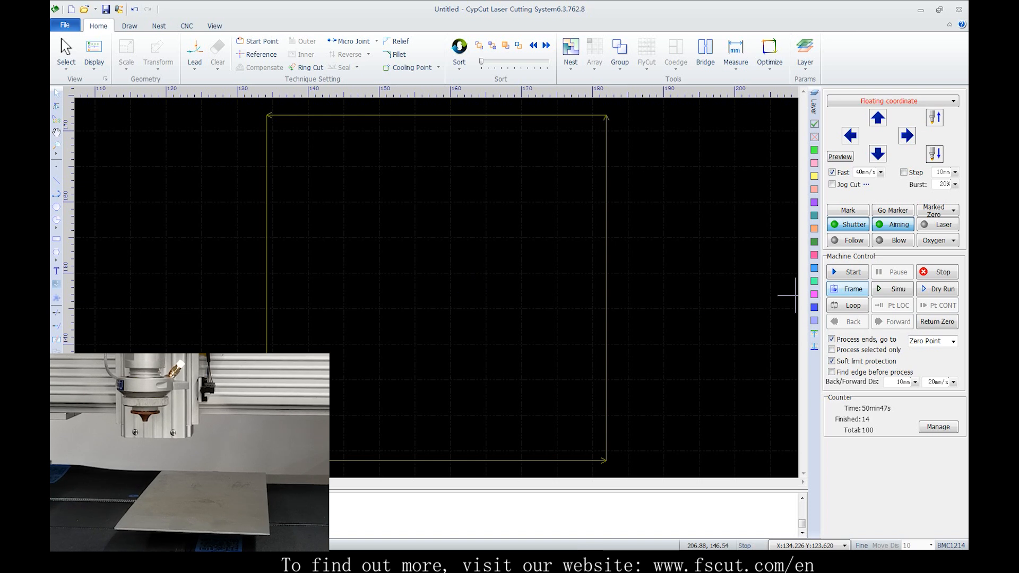
left_click(850, 289)
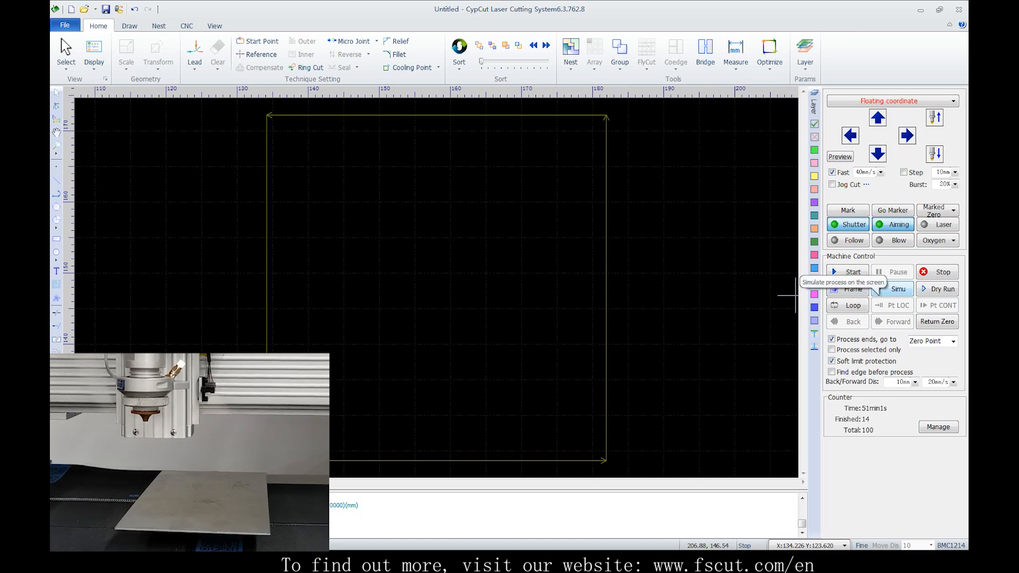
Simulate cutting the square at an increased simulation speed, and perform a dry run of the job
left_click(876, 288)
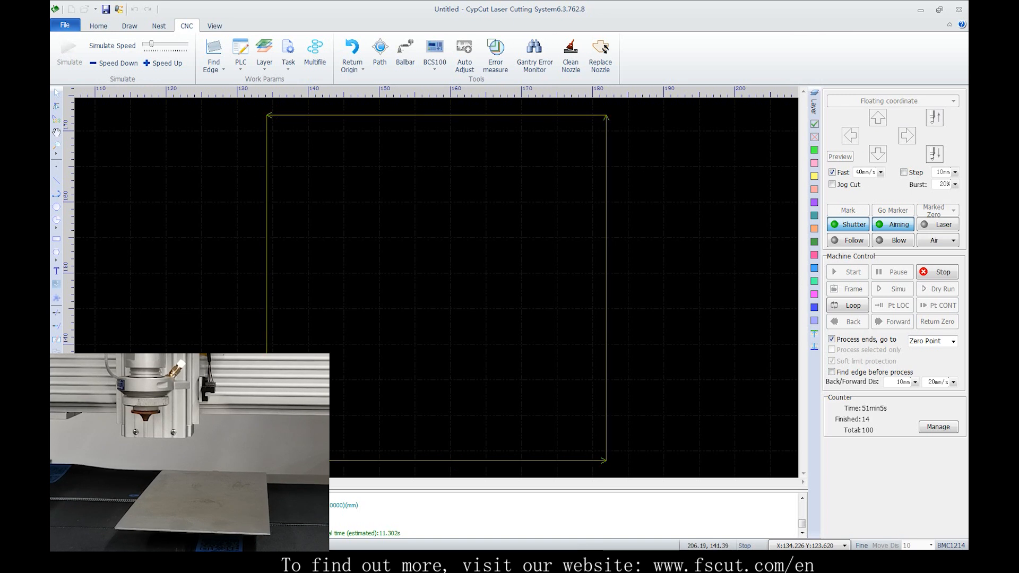
left_click(891, 288)
left_click_drag(152, 45, 158, 45)
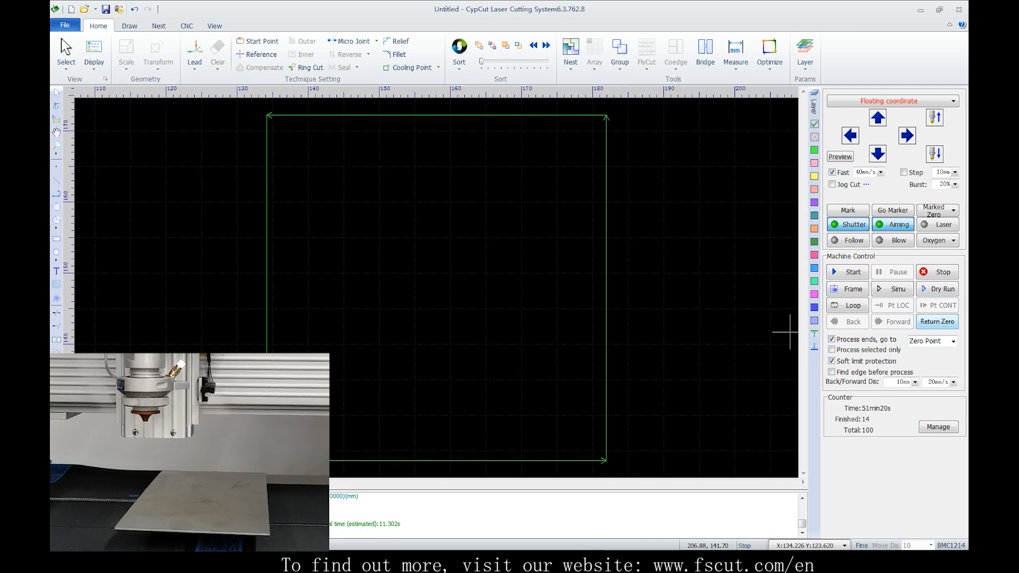
left_click(937, 289)
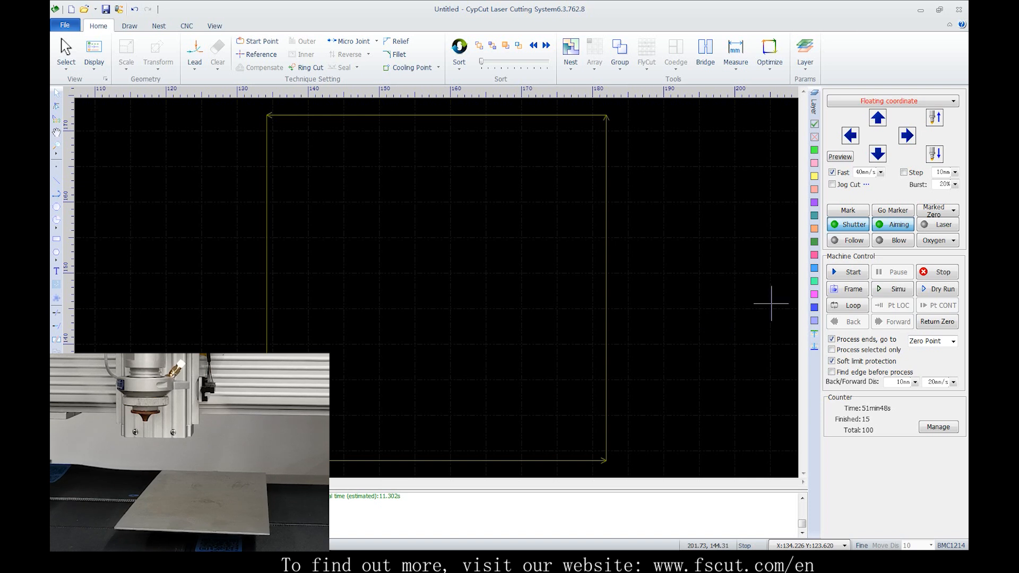
Return the head to zero after jogging it up and right, and again after jogging it left and up
left_click(878, 118)
left_click(907, 136)
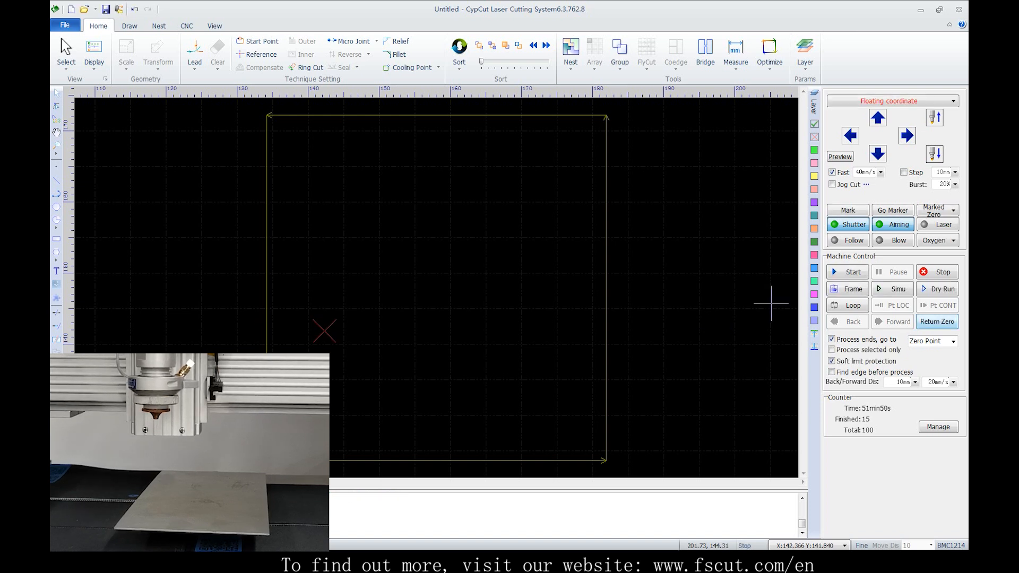
left_click(938, 322)
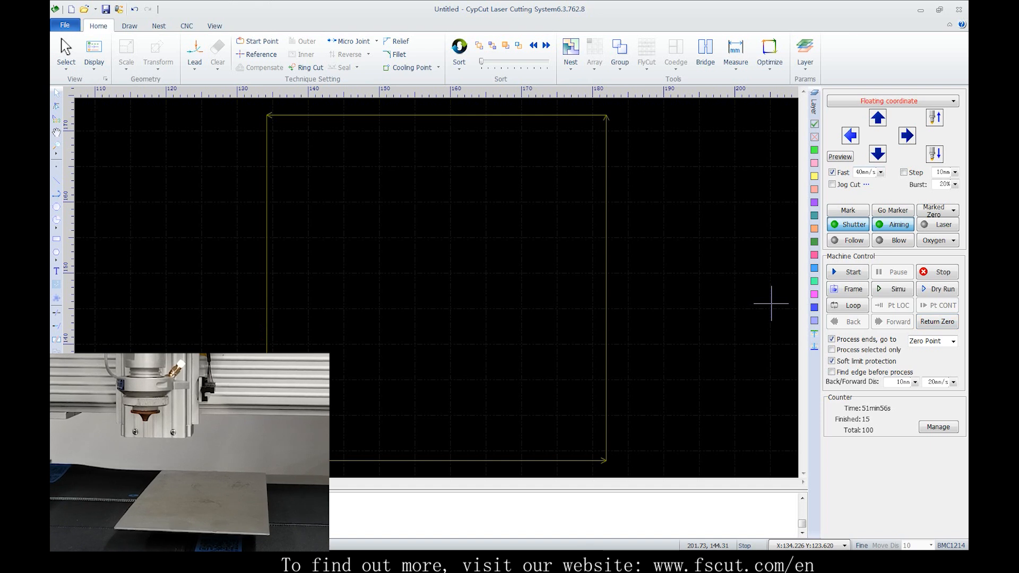
left_click(851, 136)
left_click(878, 118)
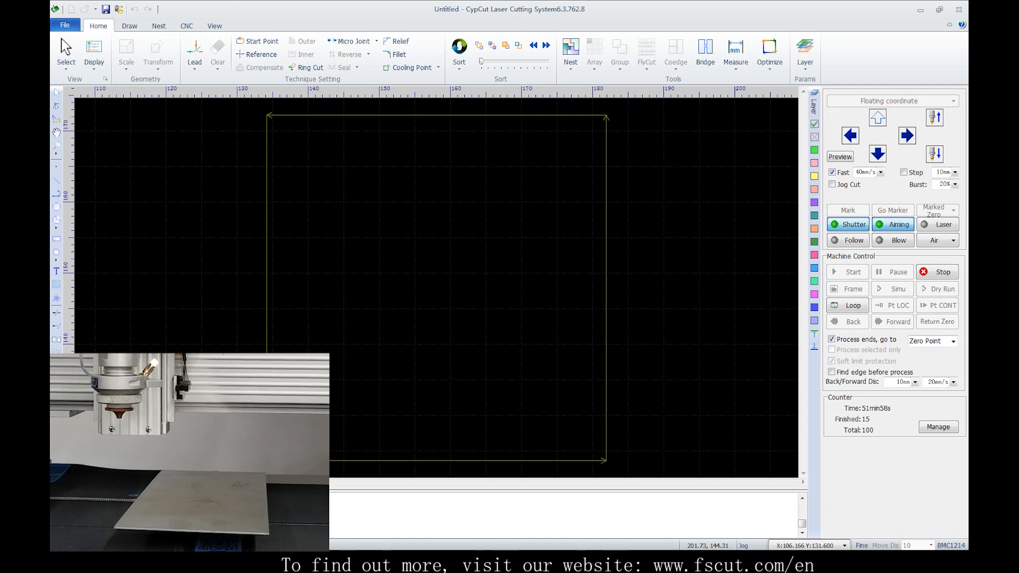
scroll(540, 255, "down", 3)
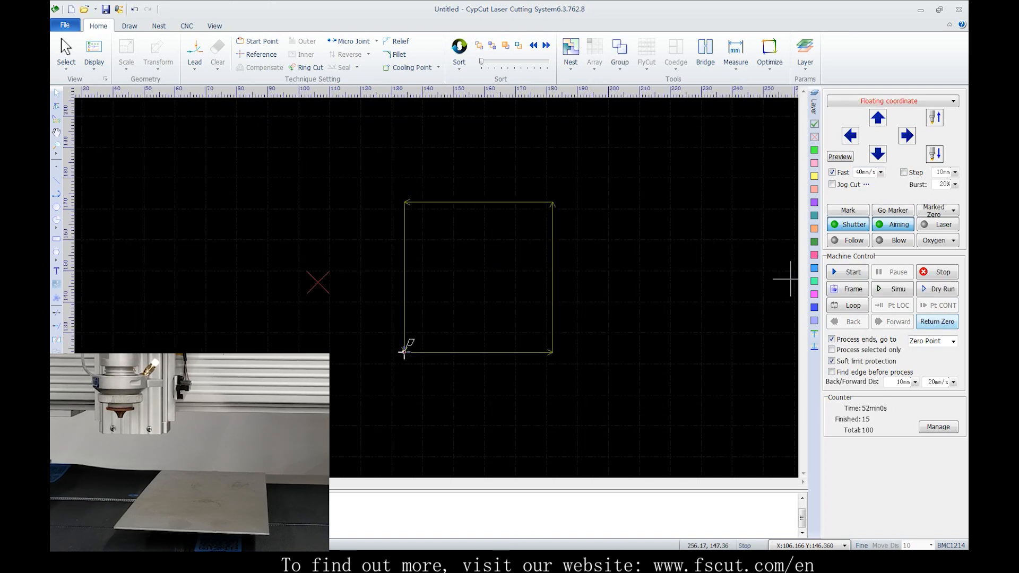
left_click(937, 321)
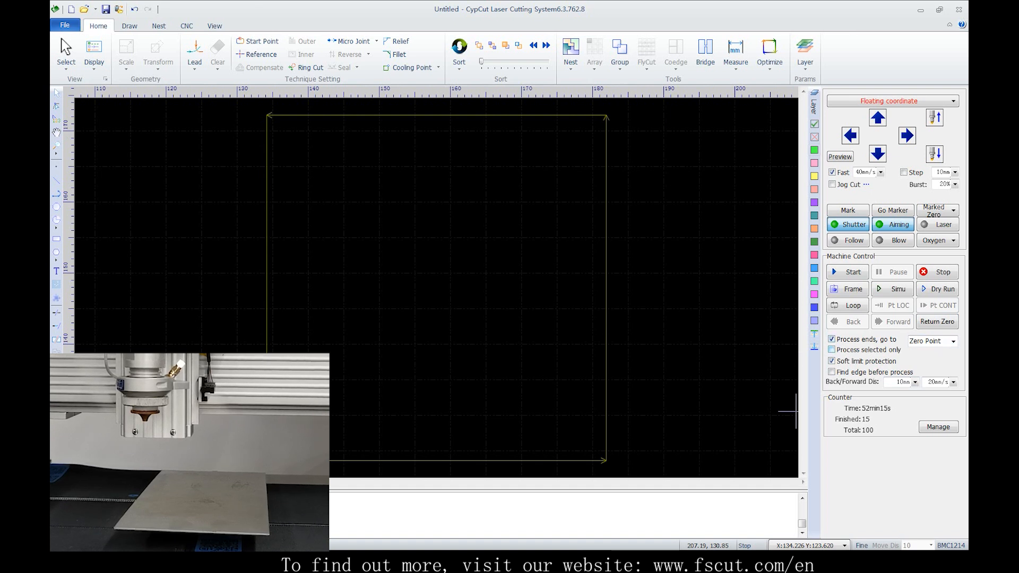
Limit processing to selected graphics and cut only a circle of about 11.7 mm radius drawn inside the square, sorting the new graphics
left_click(832, 350)
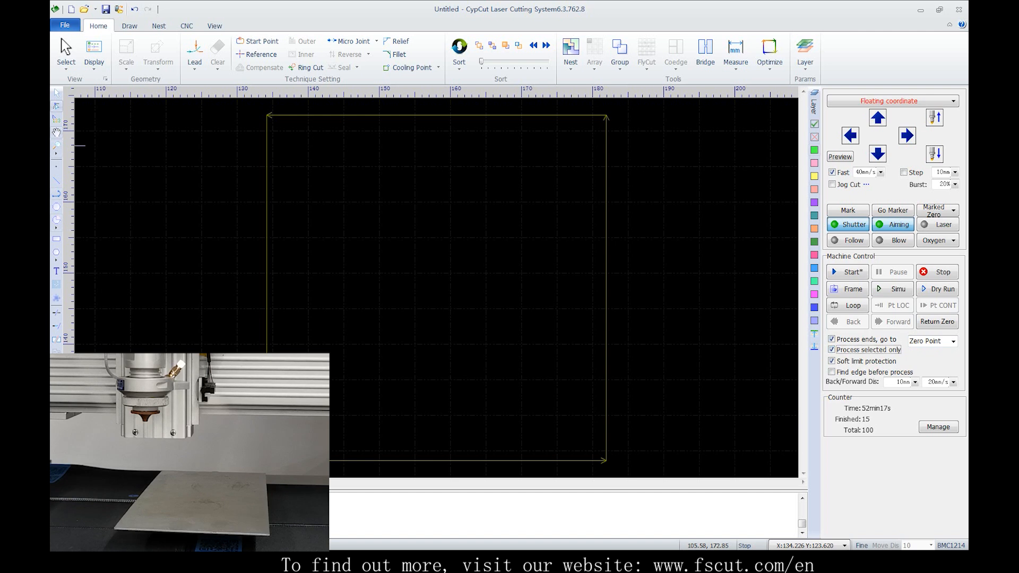
left_click_drag(445, 288, 432, 205)
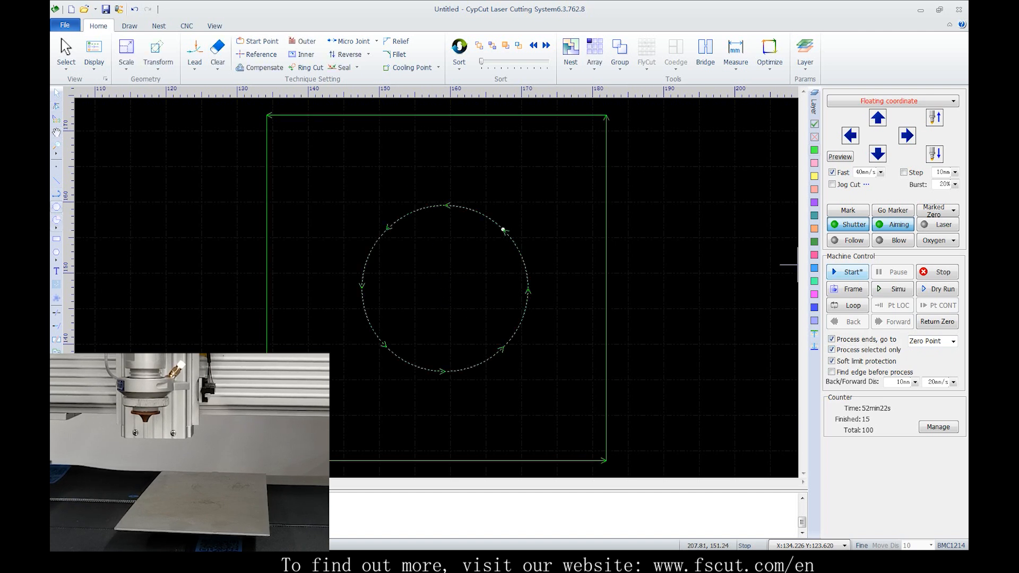
left_click(849, 271)
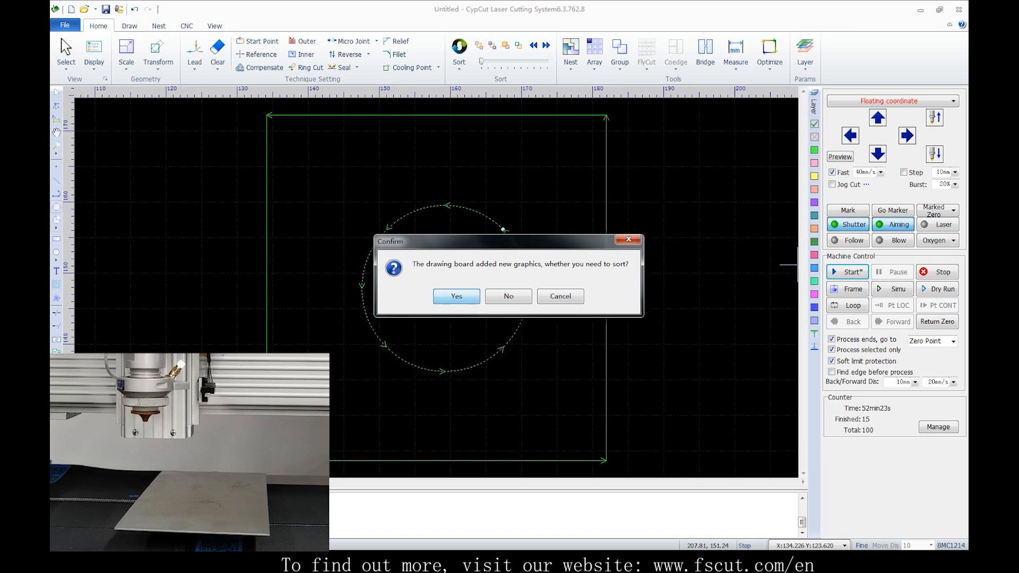
left_click(455, 296)
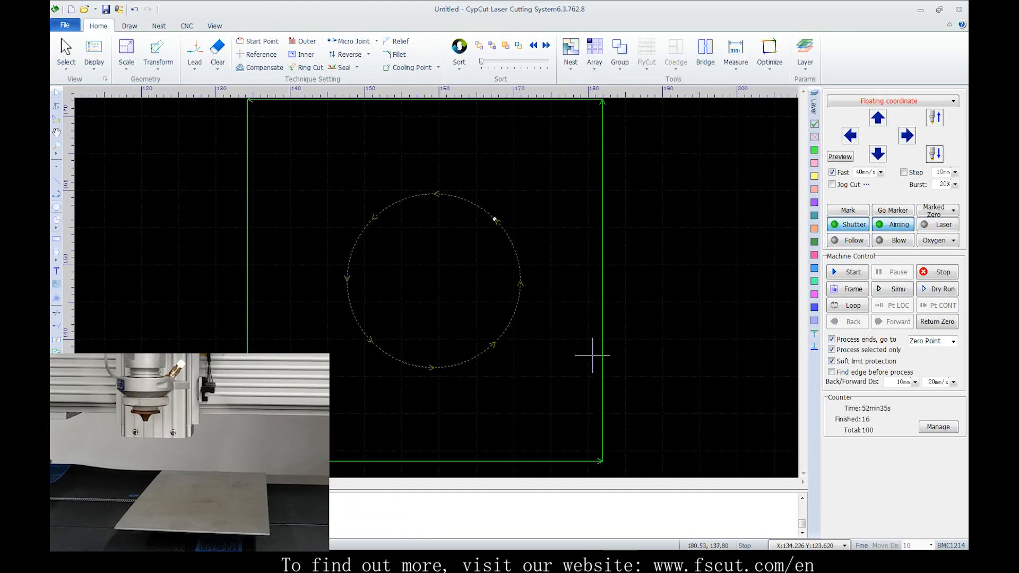
Try to turn off soft limit protection, and enable finding the plate edge before processing
scroll(570, 356, "down", 1)
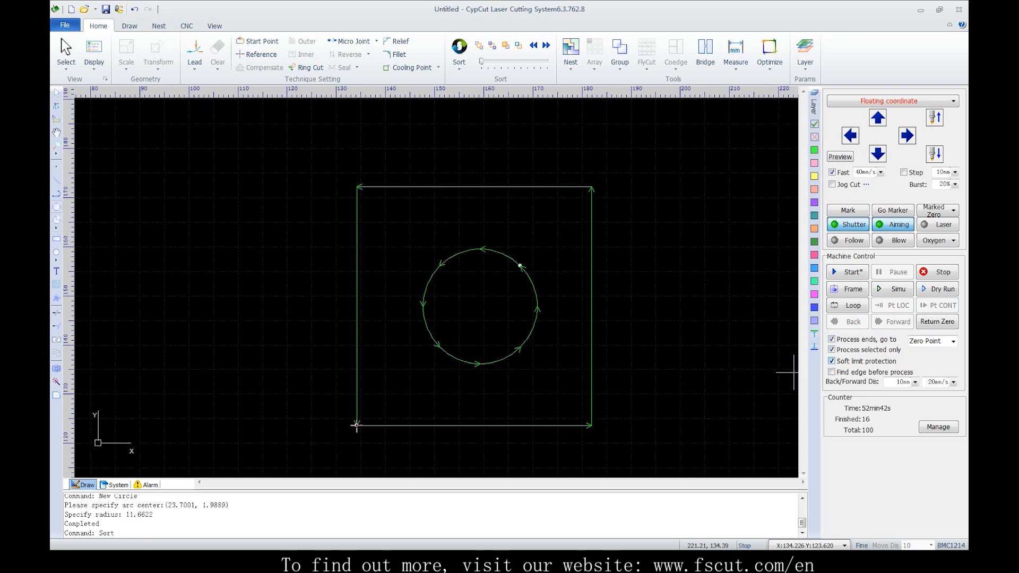
left_click(831, 361)
left_click(531, 296)
left_click(831, 372)
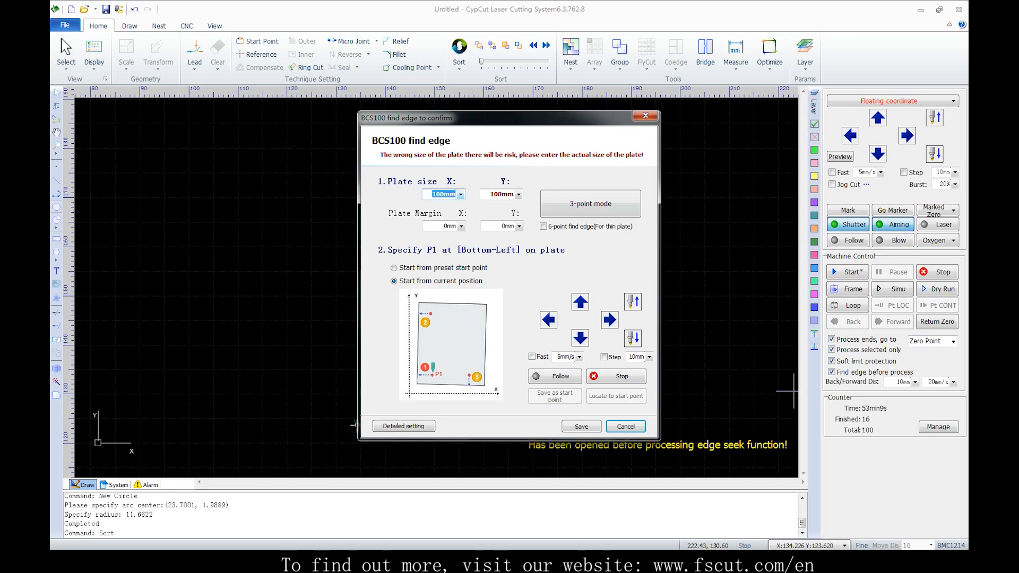
left_click(645, 115)
Set the edge-finding plate size to 120 by 120 mm and the plate margin to 2 mm in X and Y
left_click(186, 25)
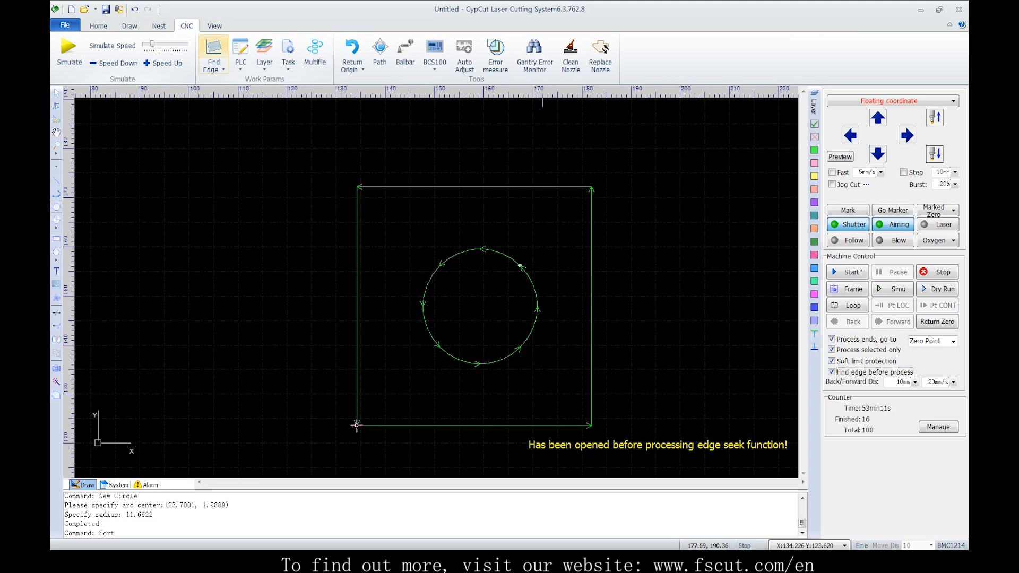
left_click(213, 50)
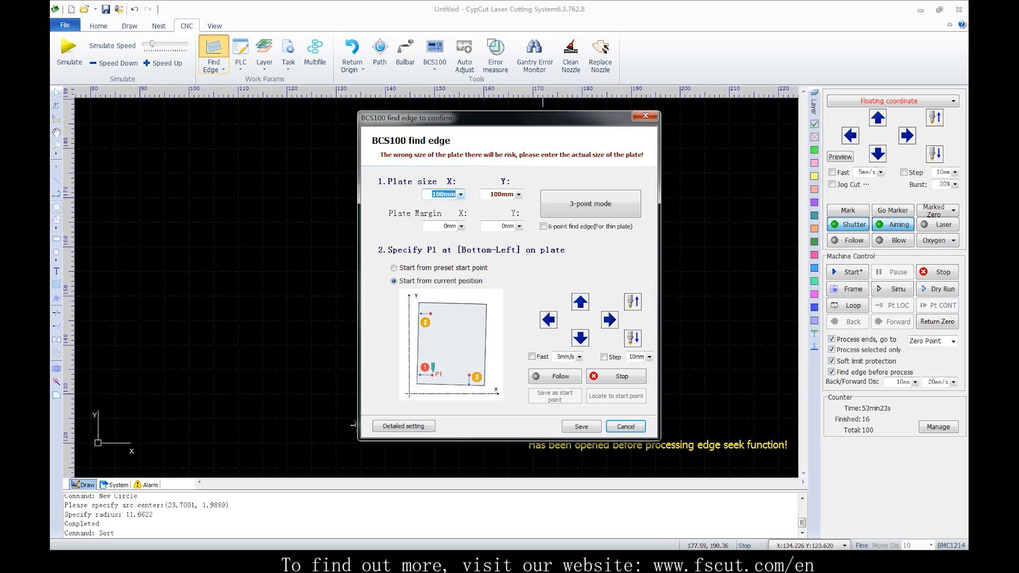
key("Tab")
key("shift+Tab")
type("120")
key("Tab")
type("120")
key("Tab")
type("2")
key("Tab")
type("2")
key("Tab")
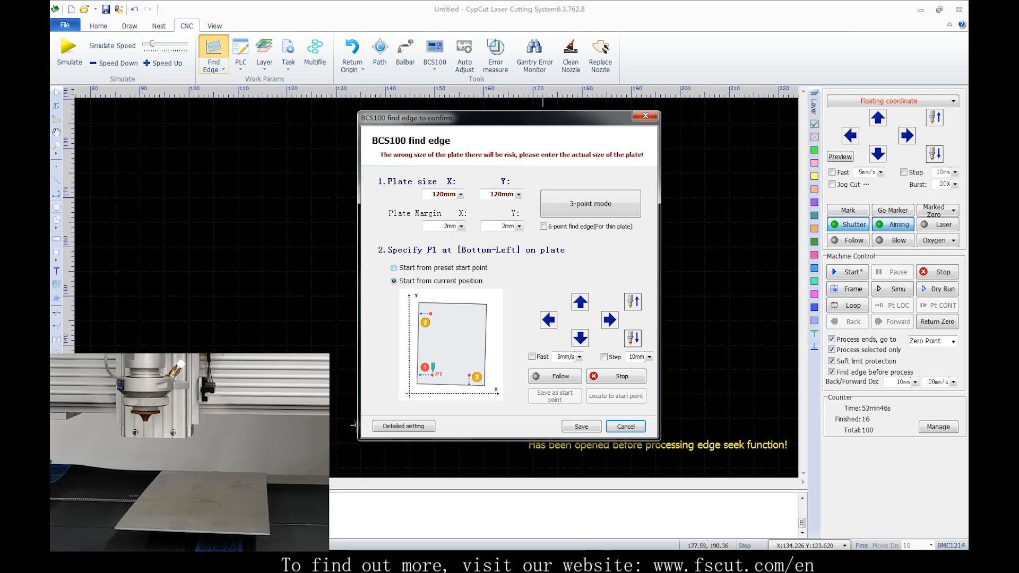
Jog the head up and right in fast mode, and run 3-point edge finding from the current position
left_click(394, 268)
left_click(394, 281)
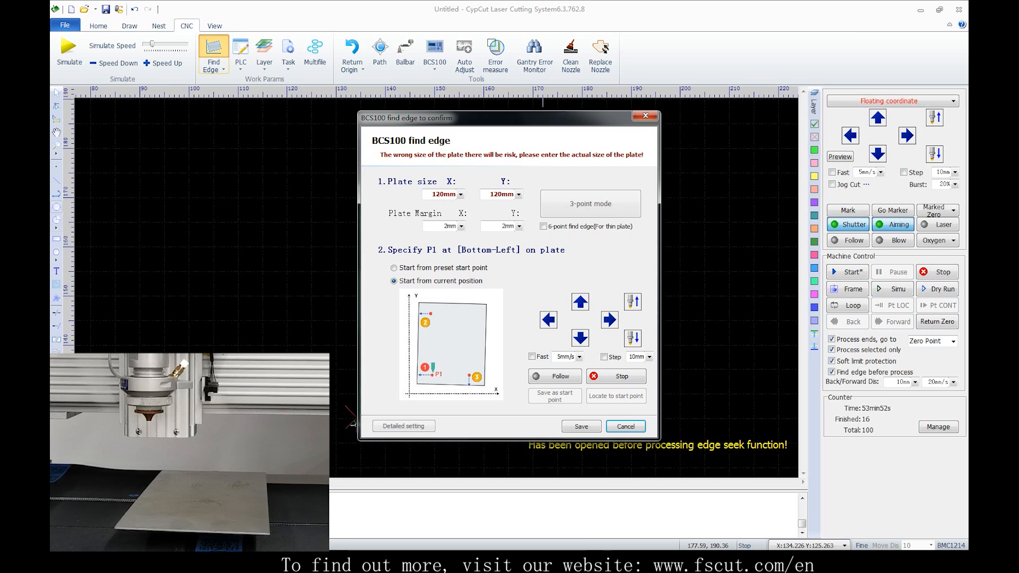
left_click(532, 356)
left_click(580, 302)
left_click(610, 320)
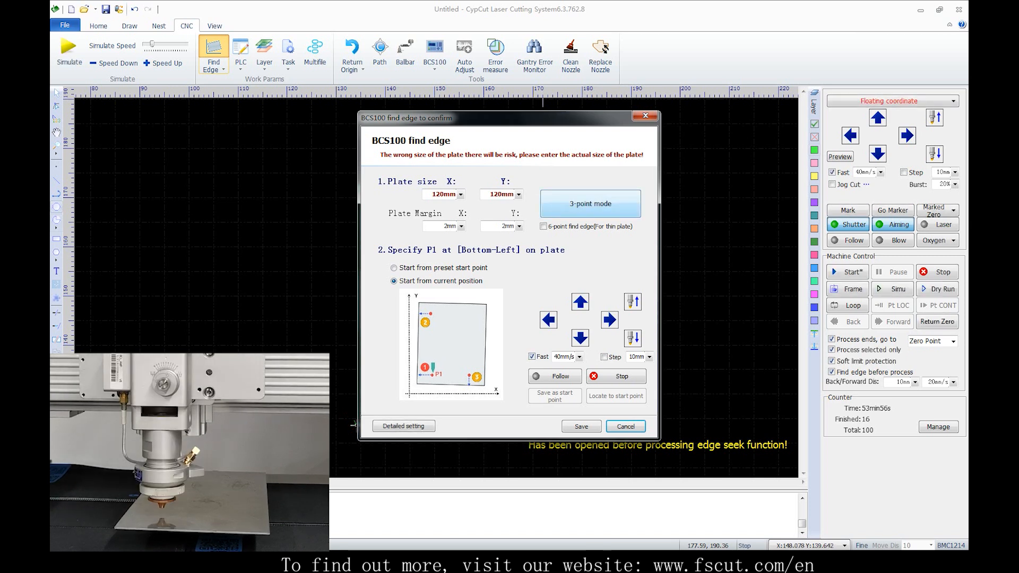
left_click(591, 204)
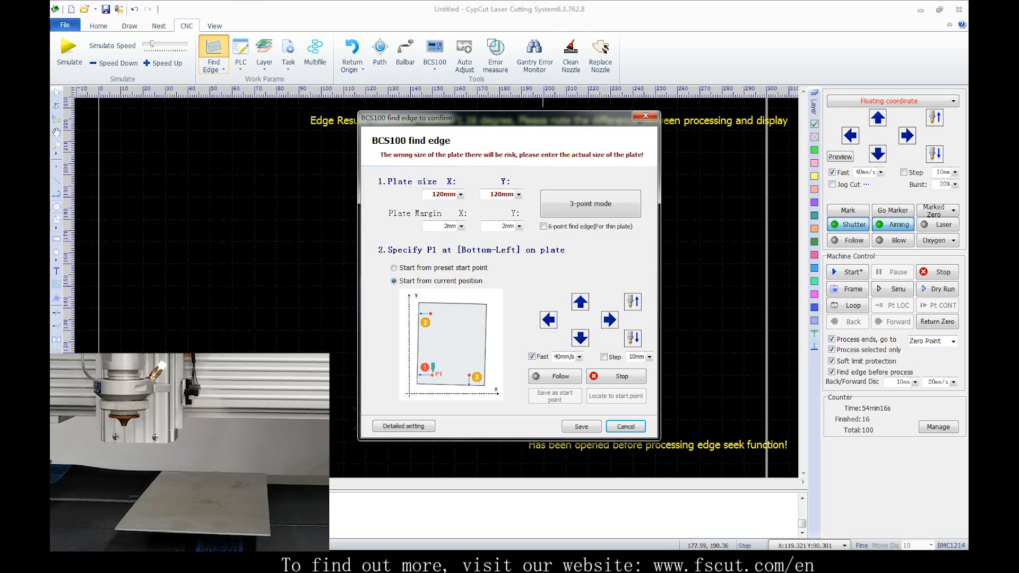
Switch edge finding to a preset start point, jog the head up, and save its position as that start point
left_click(394, 268)
left_click(580, 302)
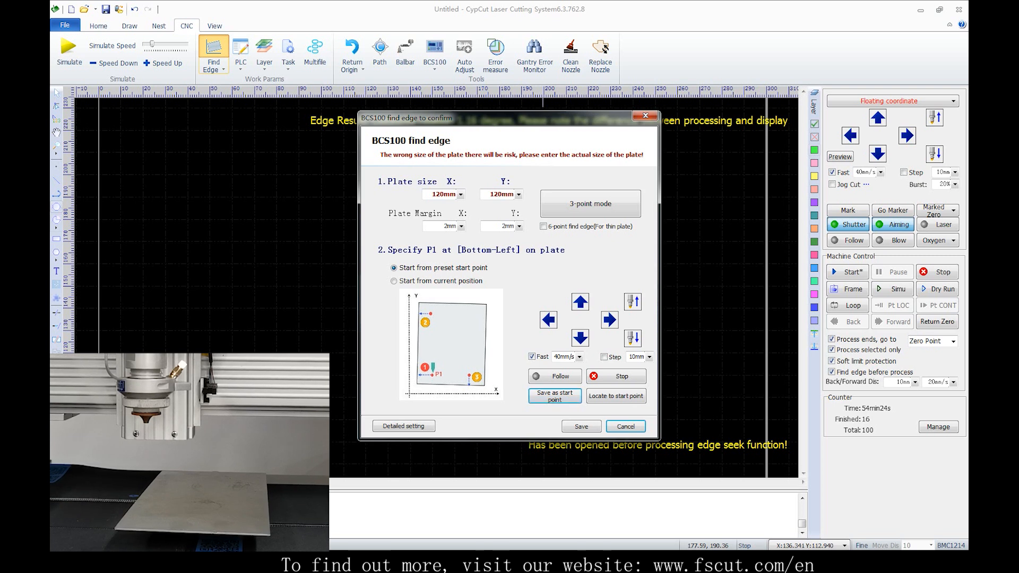
left_click(555, 396)
Jog the head up and right away from the preset start point, run 3-point edge finding, and save the settings
left_click(580, 302)
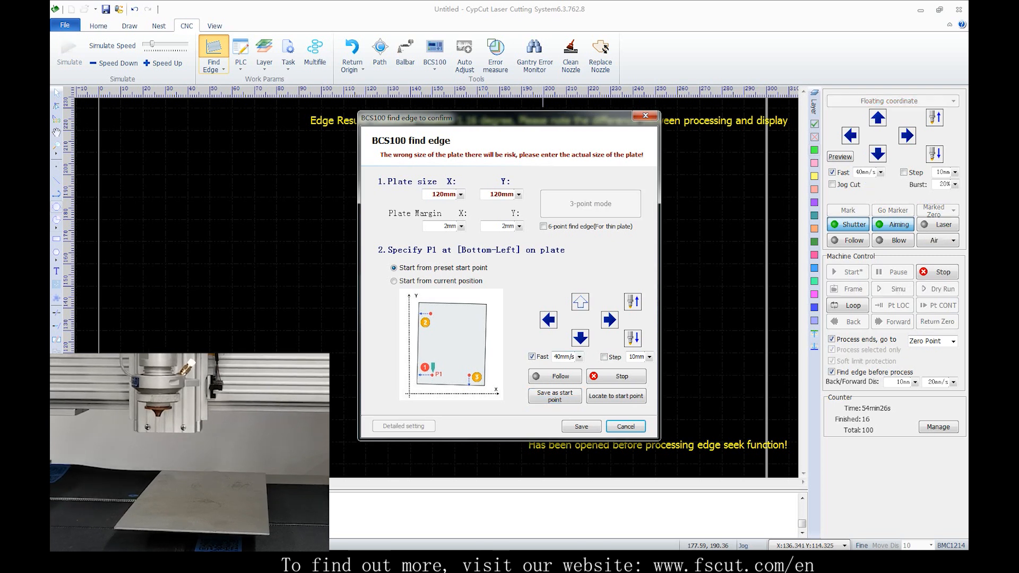
left_click(610, 320)
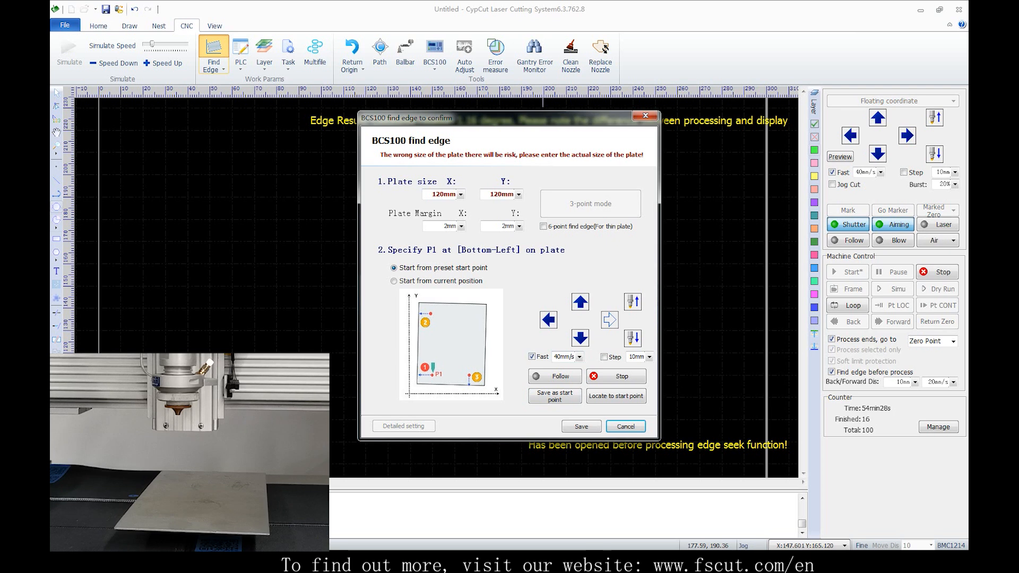
left_click(580, 302)
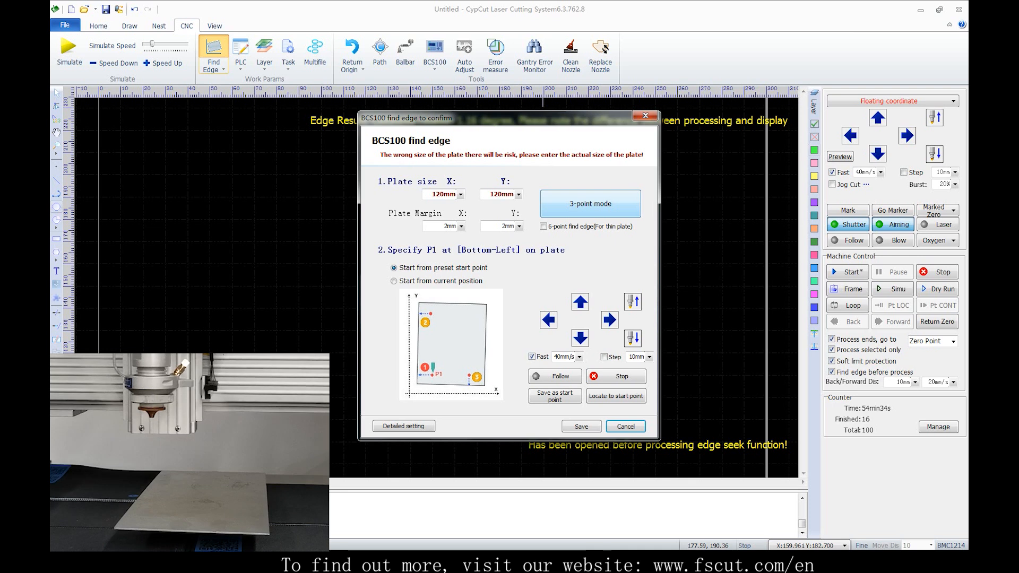
left_click(590, 204)
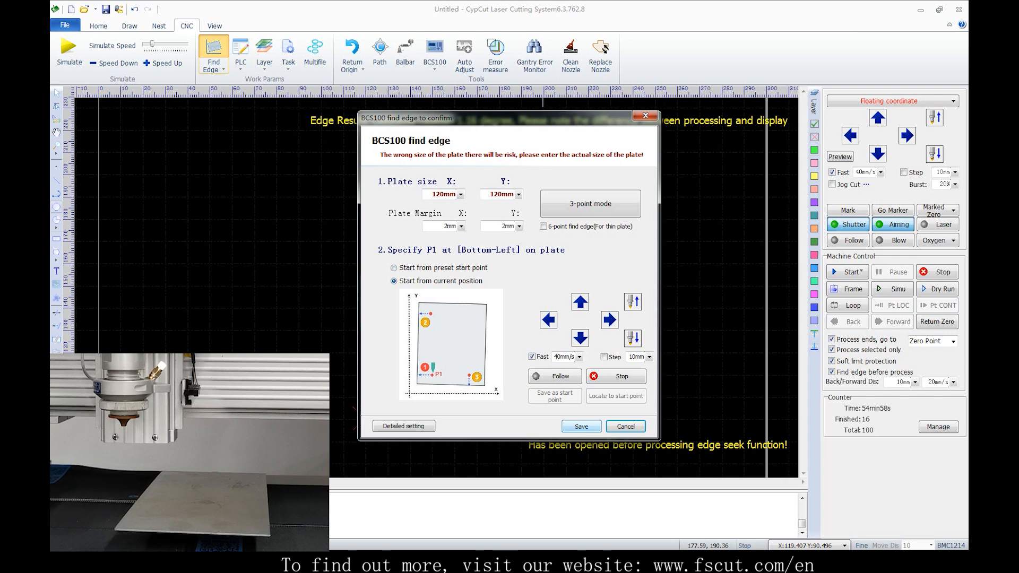
left_click(582, 425)
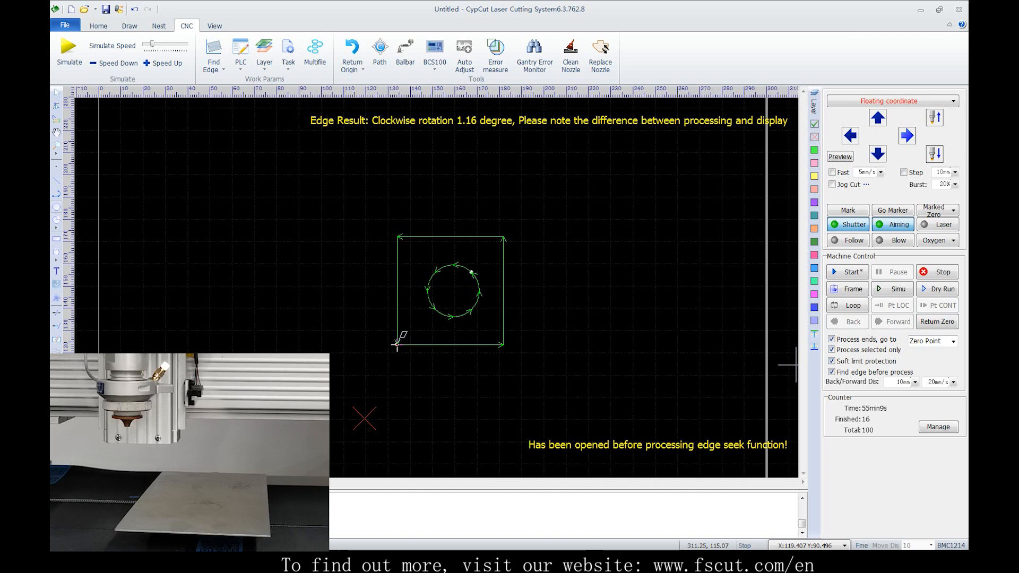
Enable fast jogging and jog the head right and up to a new cutting position on the plate
left_click(907, 136)
left_click(832, 173)
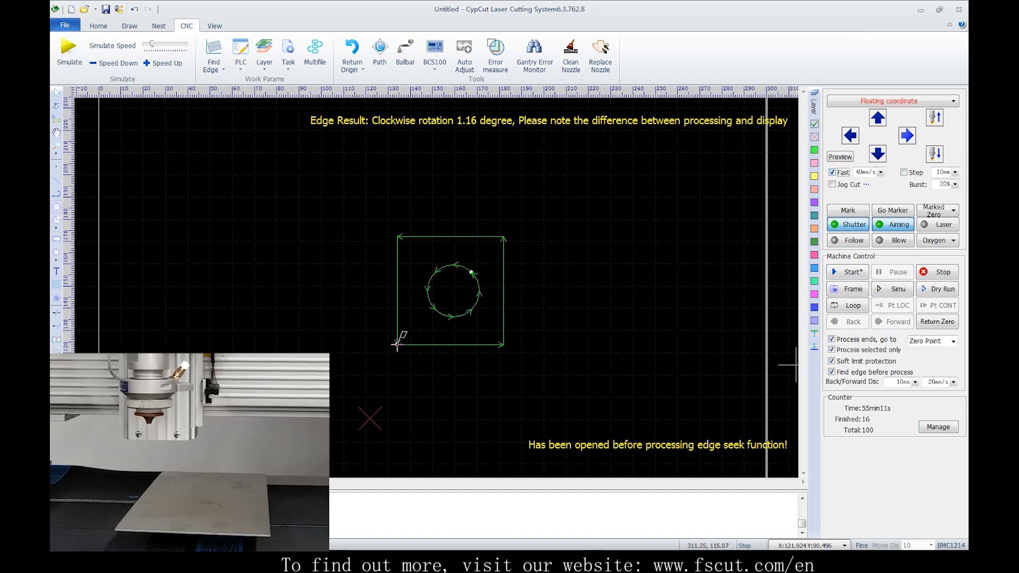
left_click(907, 136)
left_click(877, 118)
left_click(907, 136)
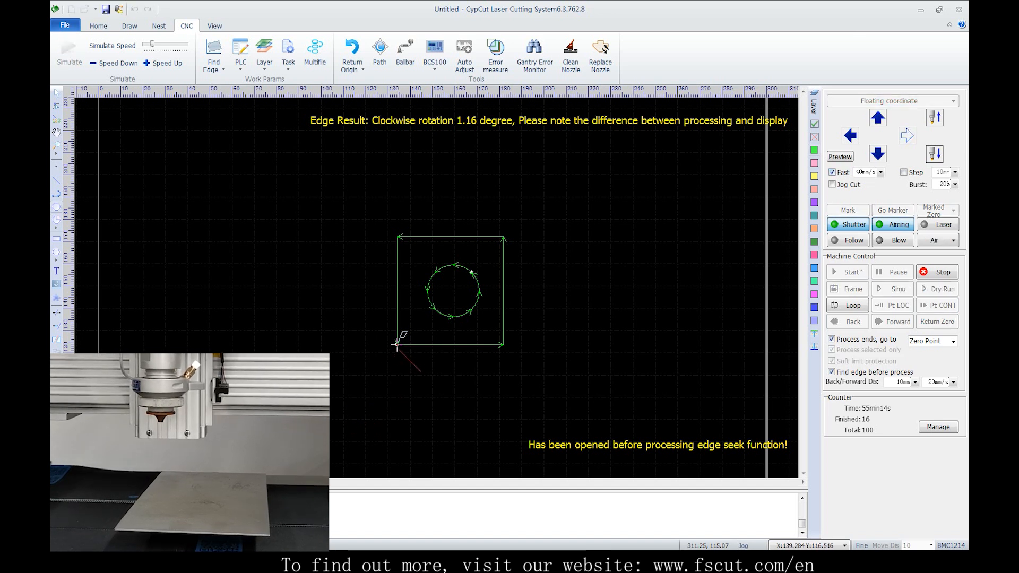
left_click(878, 118)
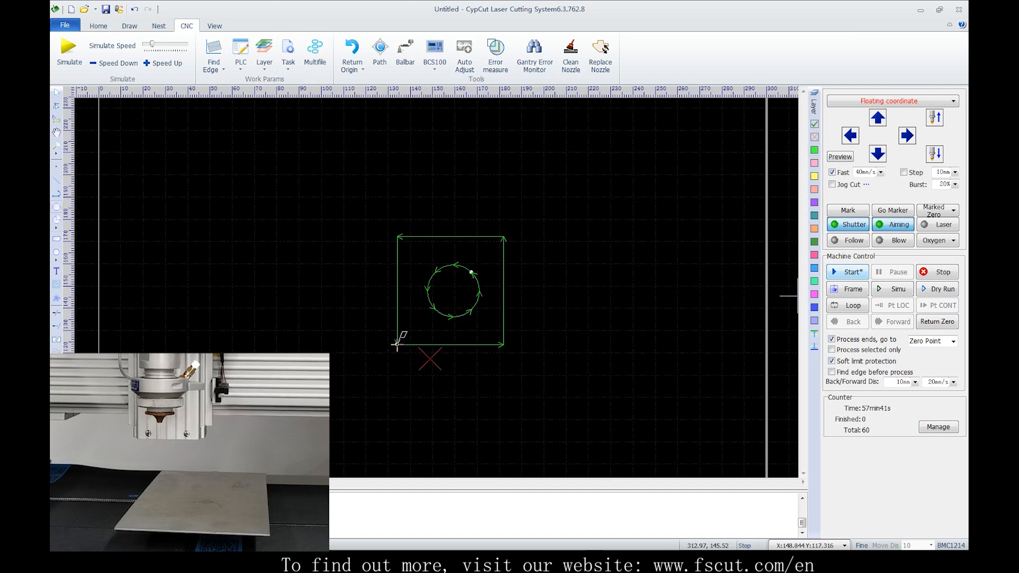
Start cutting the circle and square, stop partway, and save the unfinished job as a task file named 66
left_click(847, 271)
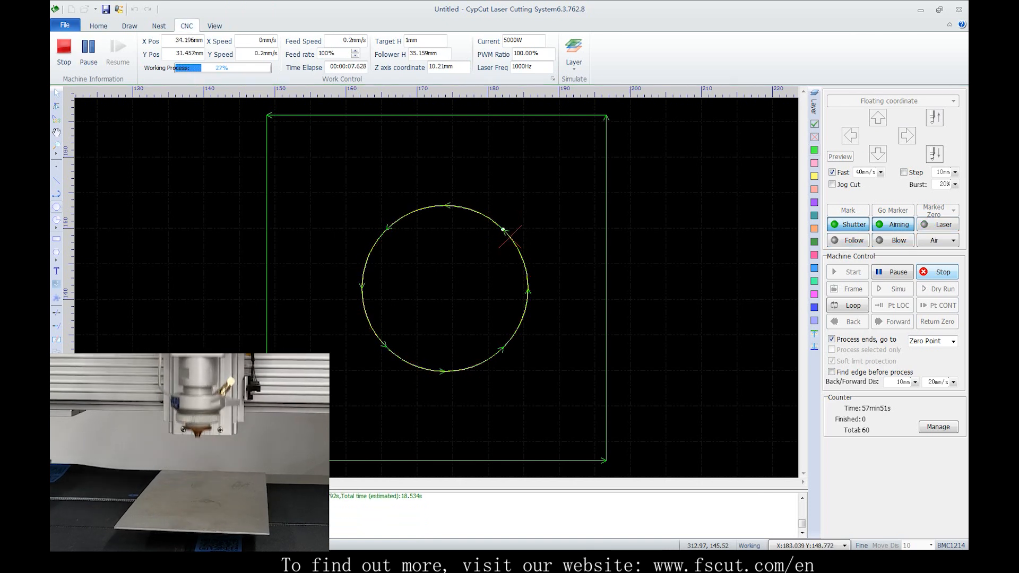
left_click(289, 59)
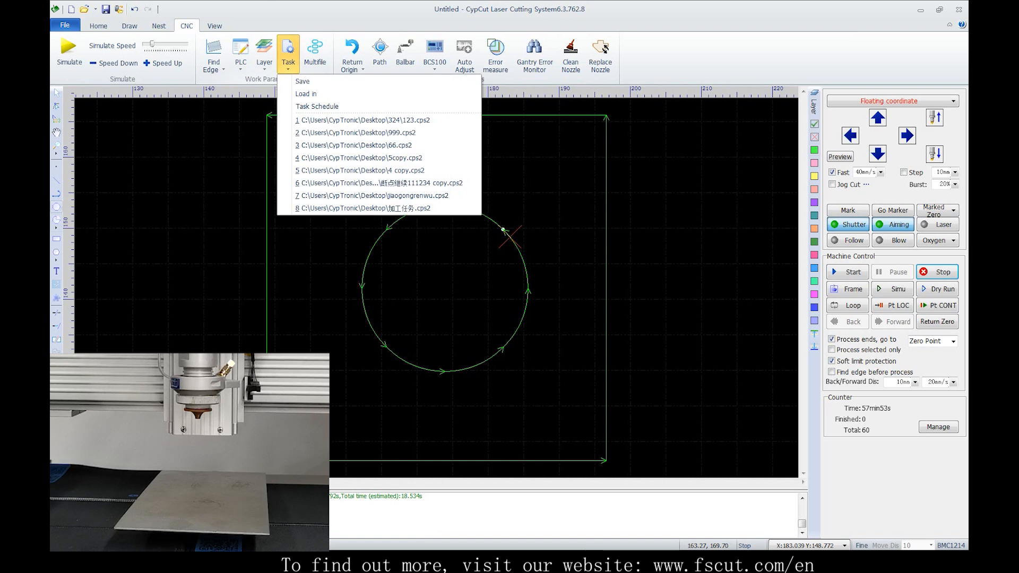
left_click(301, 82)
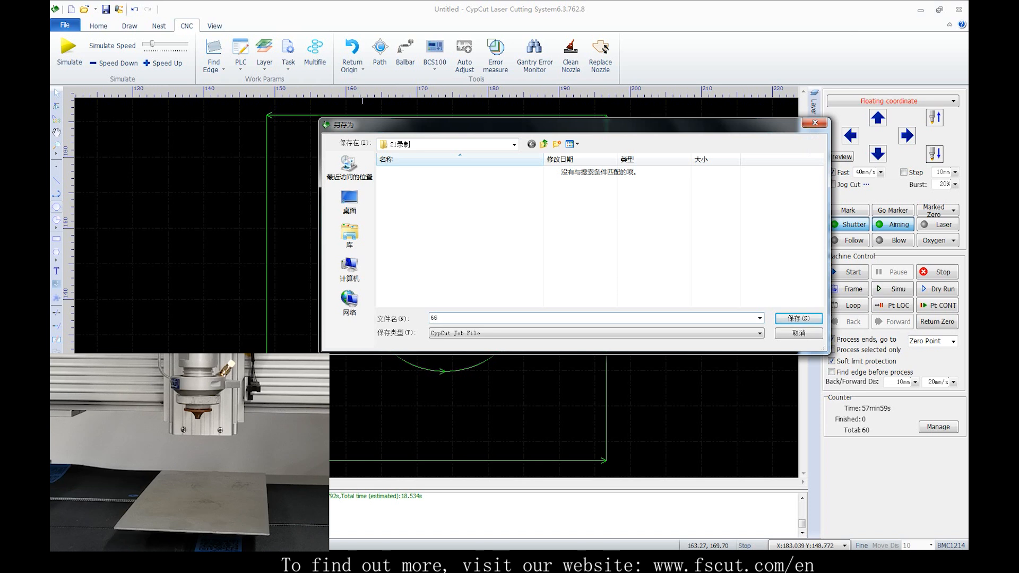
key("Return")
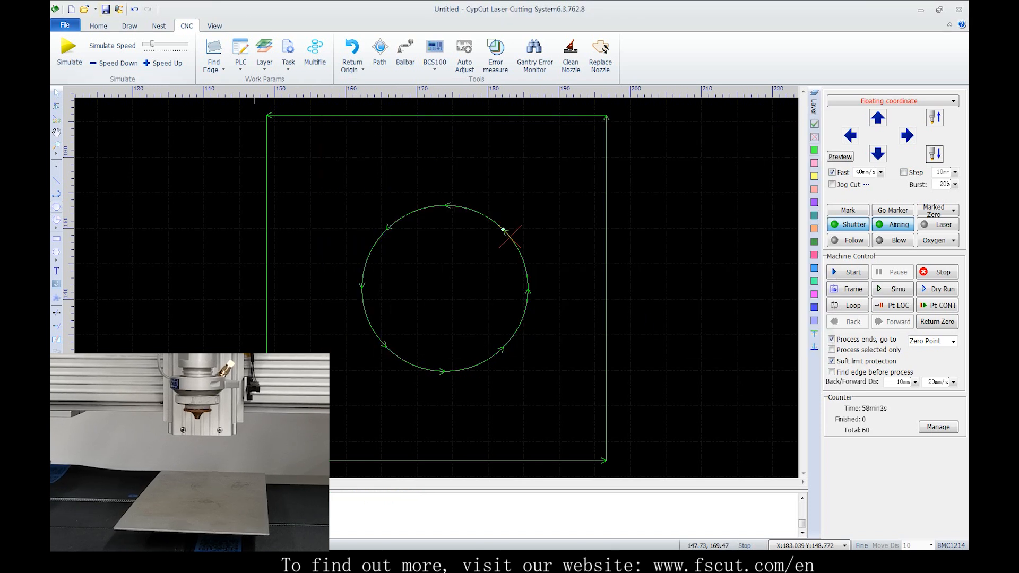
Open the urgent job file 任务加急演示.lxds without saving changes to the current drawing
left_click(85, 9)
key("n")
double_click(435, 172)
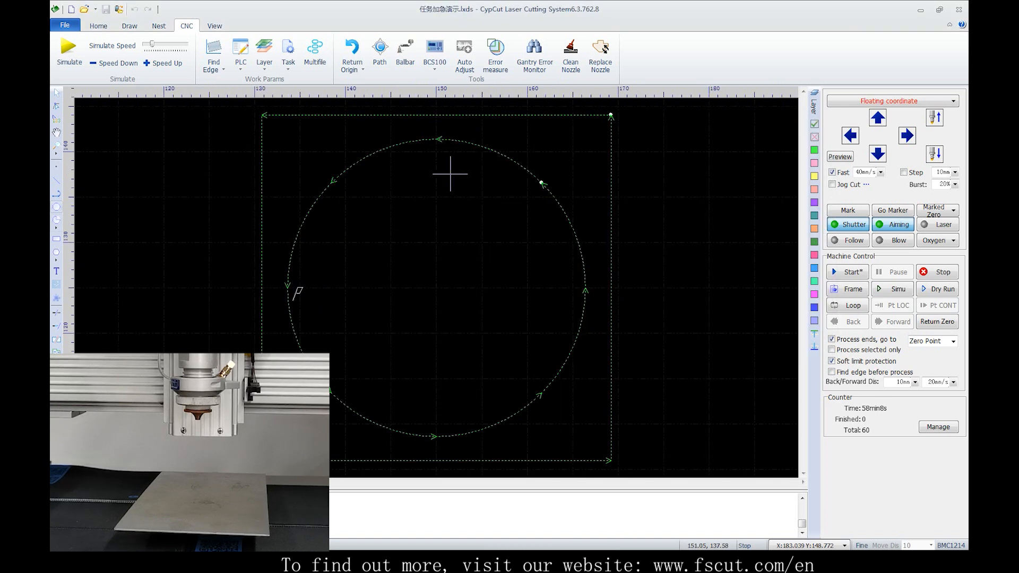
Jog the head up and left to a free area, correct it back down within the travel range, and cut the urgent job
key("Up")
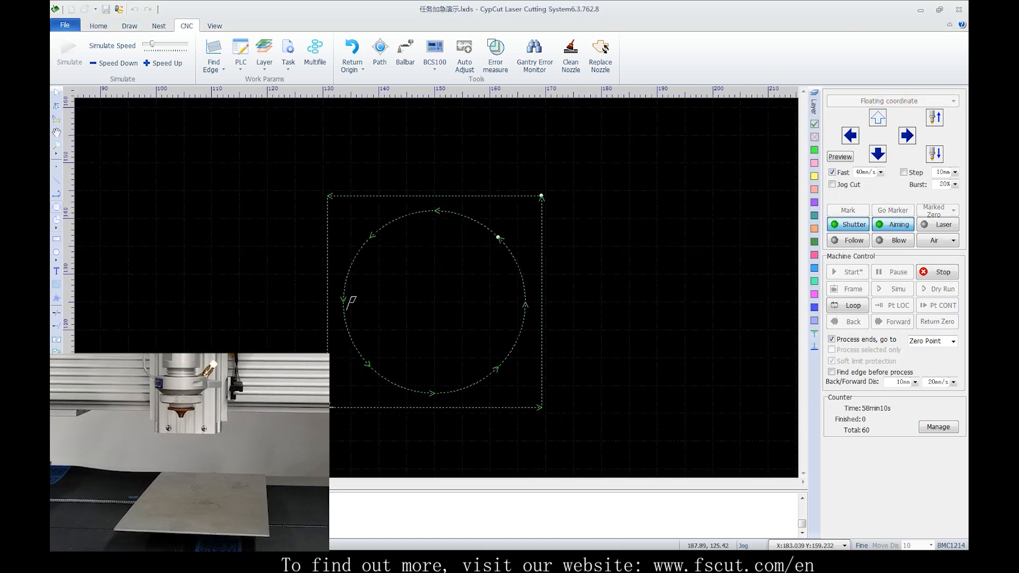
key("Left")
key("Up")
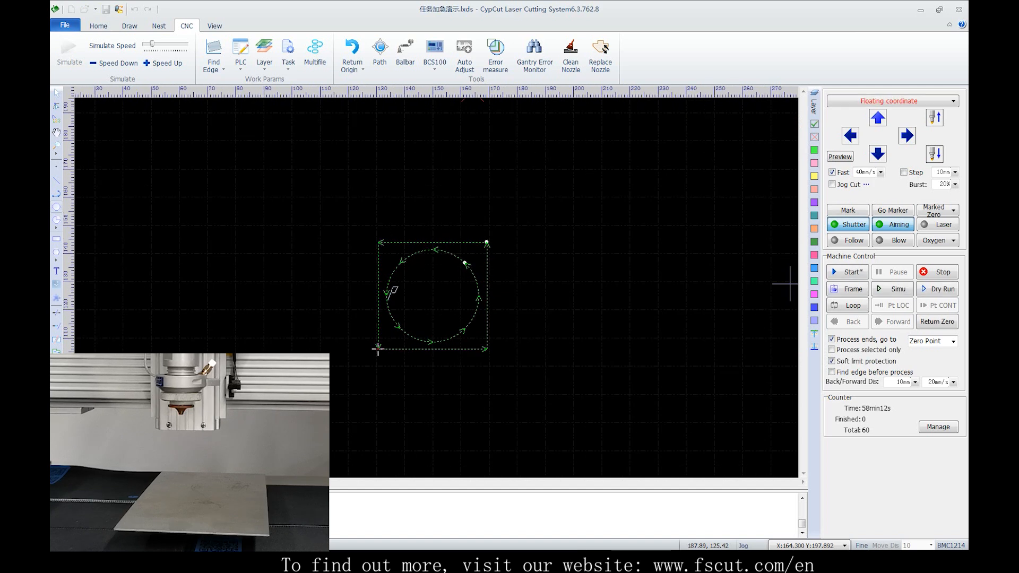
key("Up")
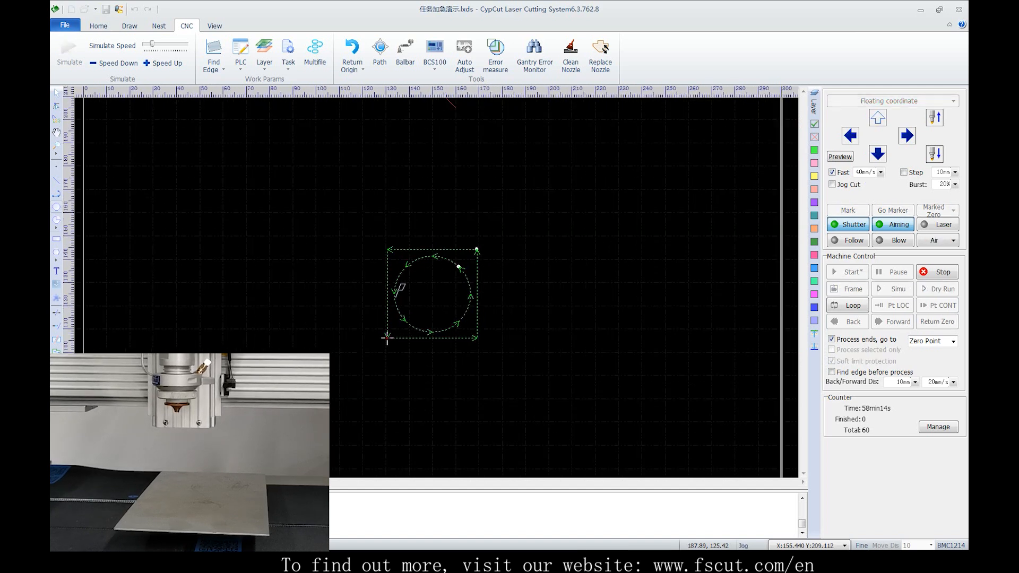
left_click(847, 272)
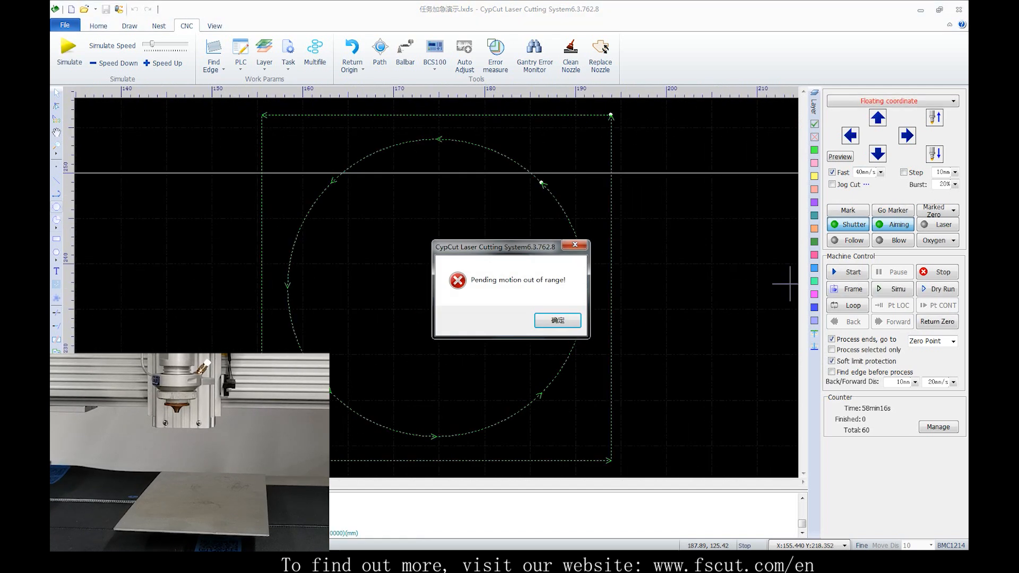
key("Down")
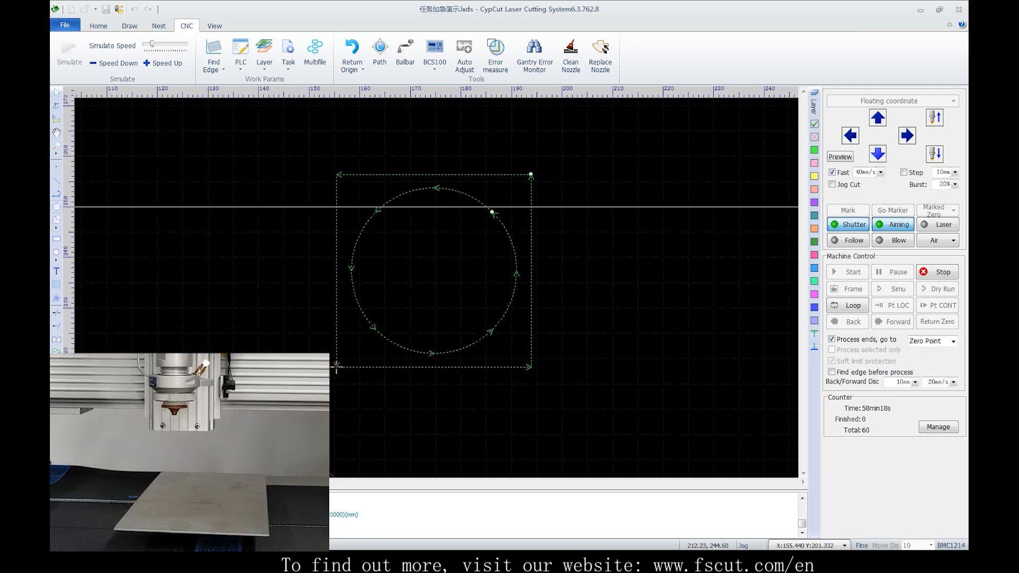
left_click(848, 272)
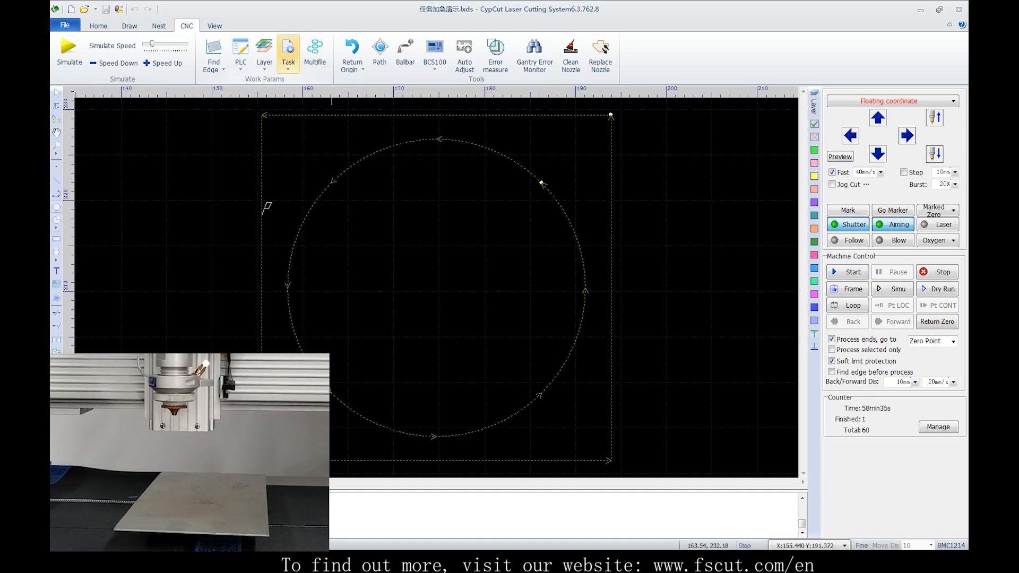
Load the saved task file 66.cps2 and resume the unfinished cut from its located break point
left_click(288, 56)
left_click(298, 94)
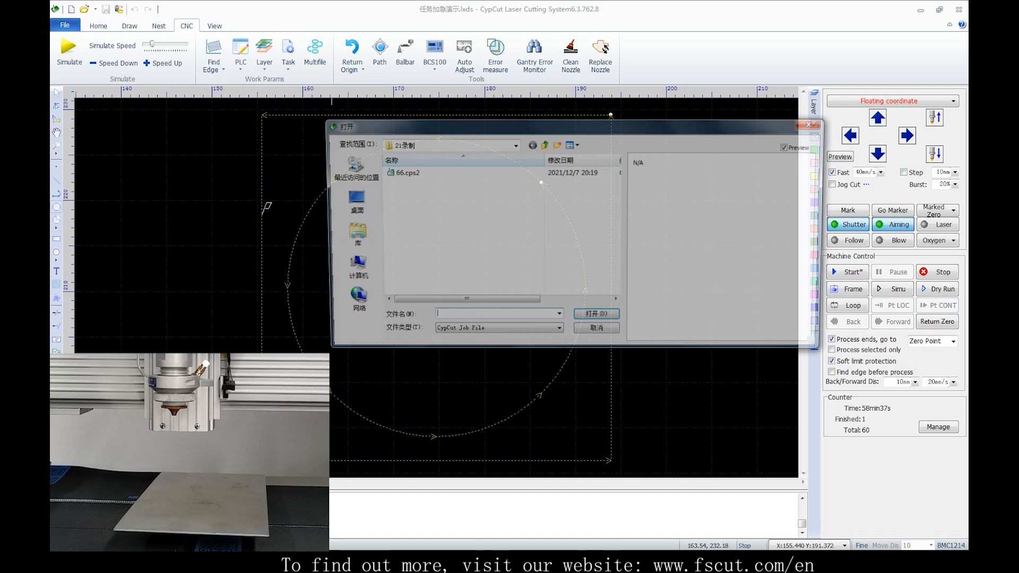
double_click(403, 172)
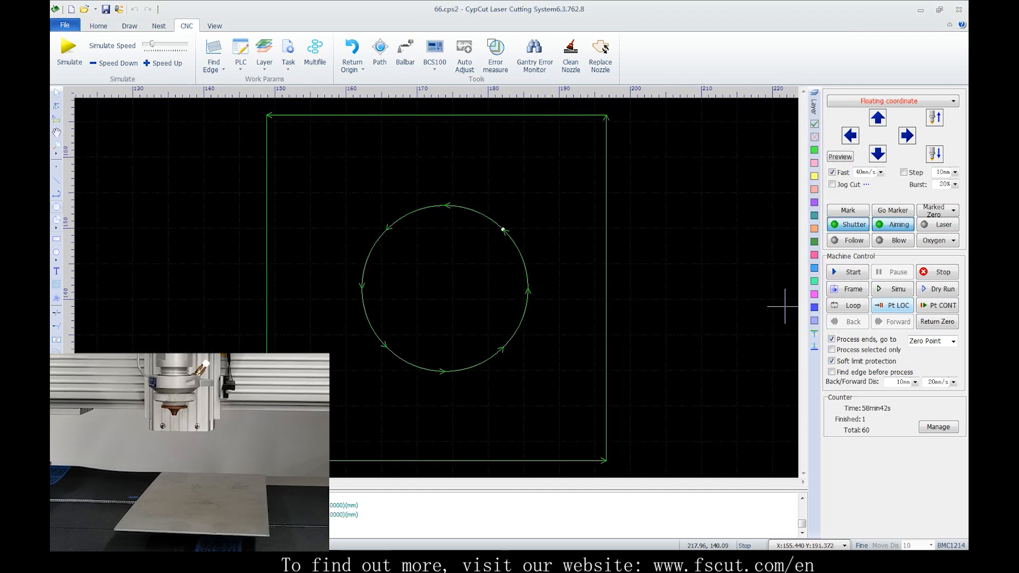
left_click(893, 305)
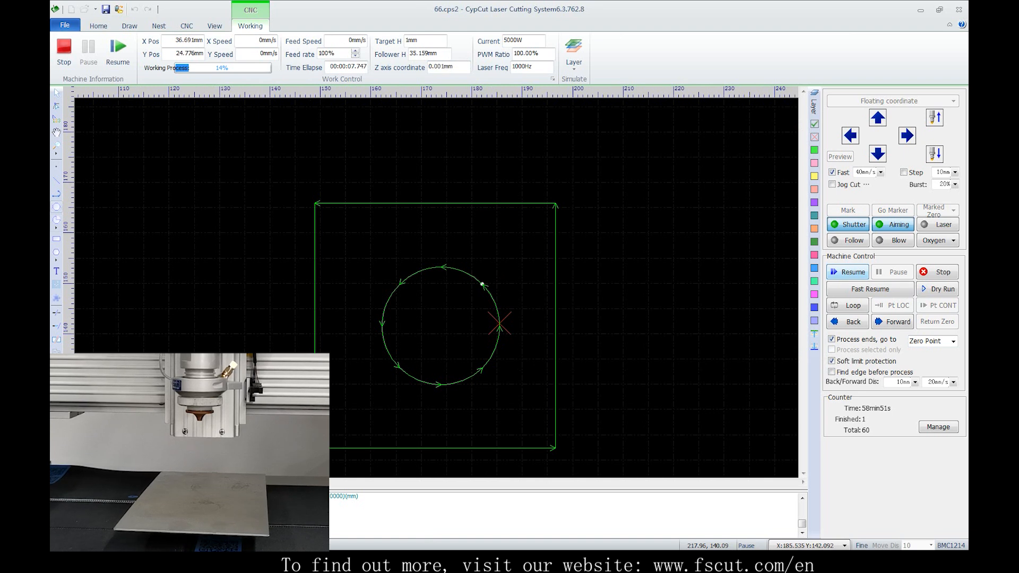
left_click(848, 272)
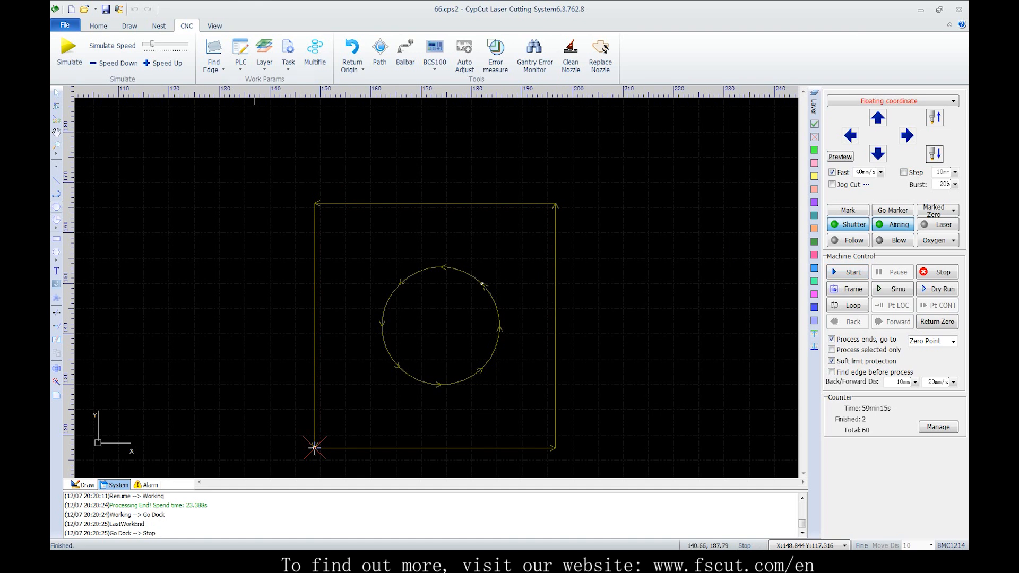
Open the sample drawing 图层映射示例.dxf for layer mapping
left_click(98, 26)
left_click(806, 53)
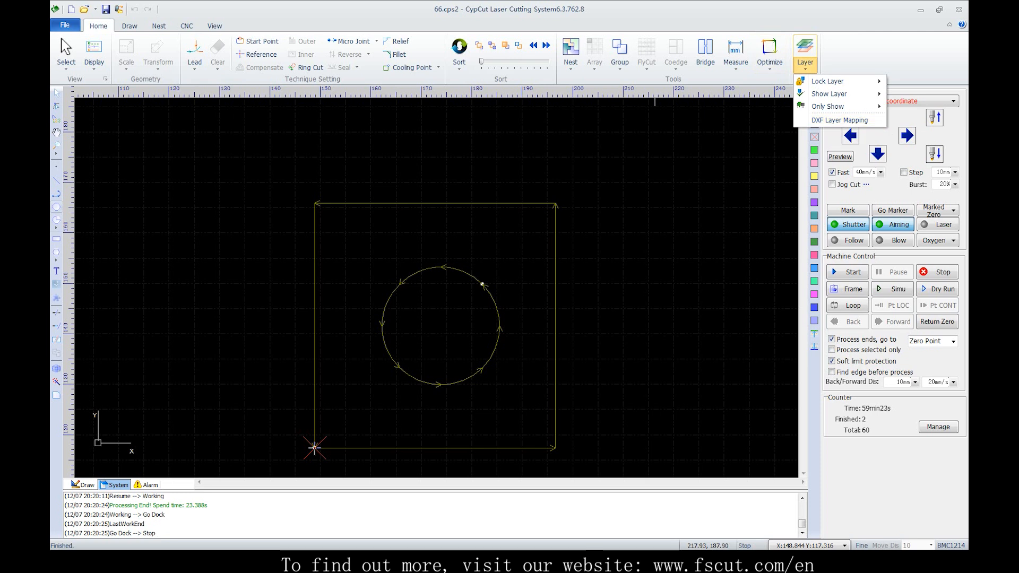
left_click(84, 9)
left_click(416, 183)
double_click(439, 182)
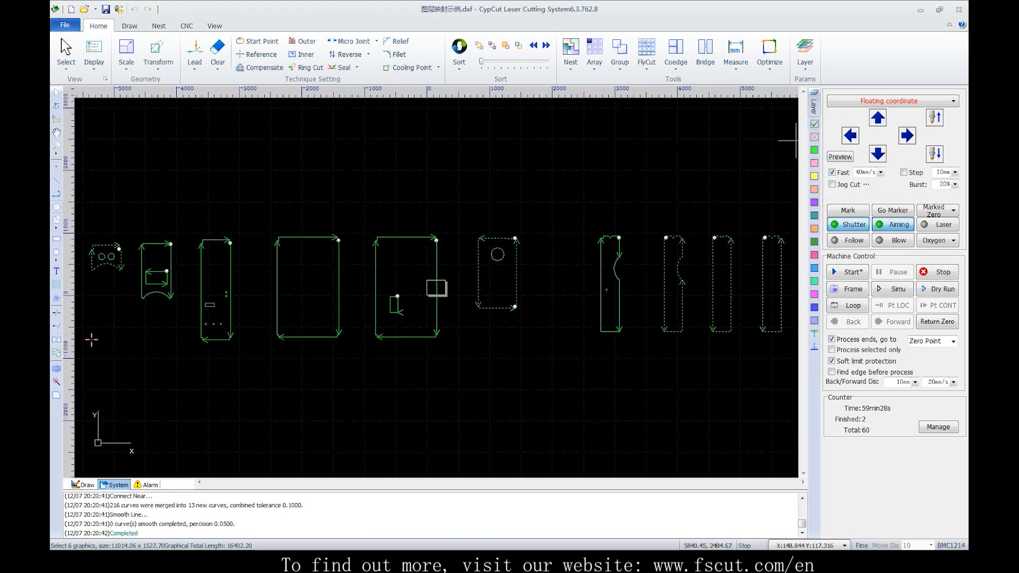
scroll(659, 164, "down", 2)
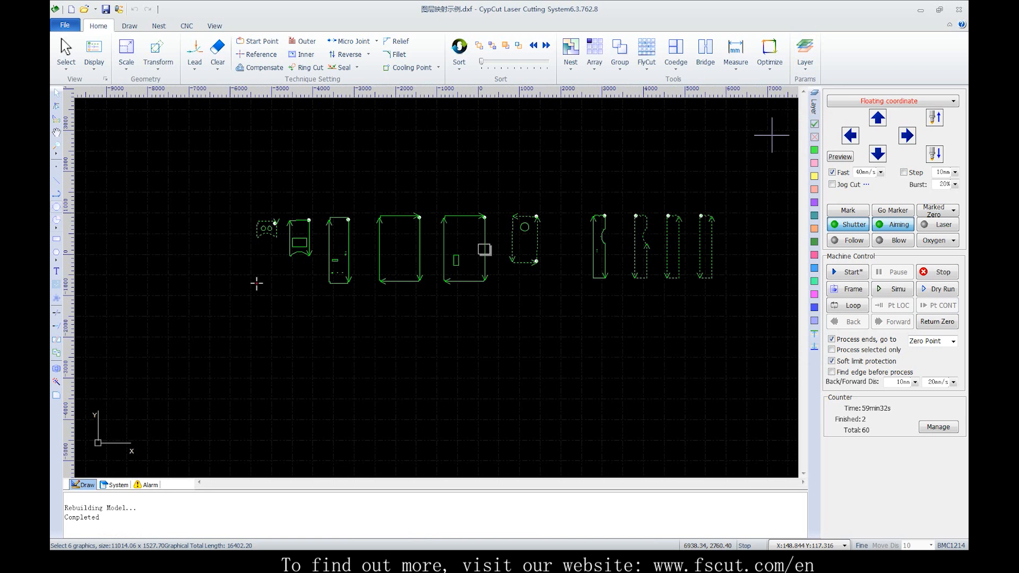
Start DXF Layer Mapping and assign DXF layer 0 to cutting layer 1
left_click(805, 54)
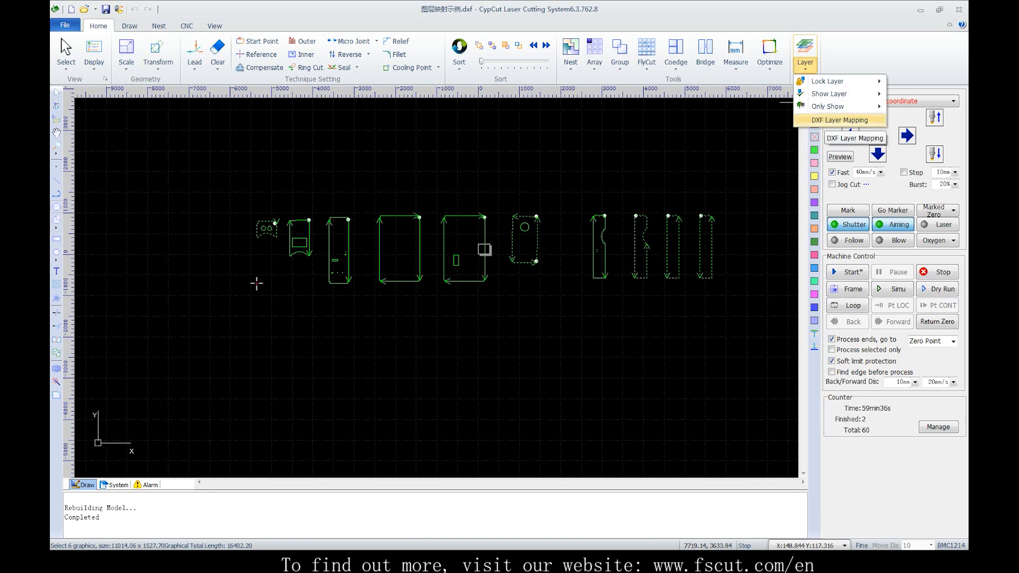
left_click(839, 120)
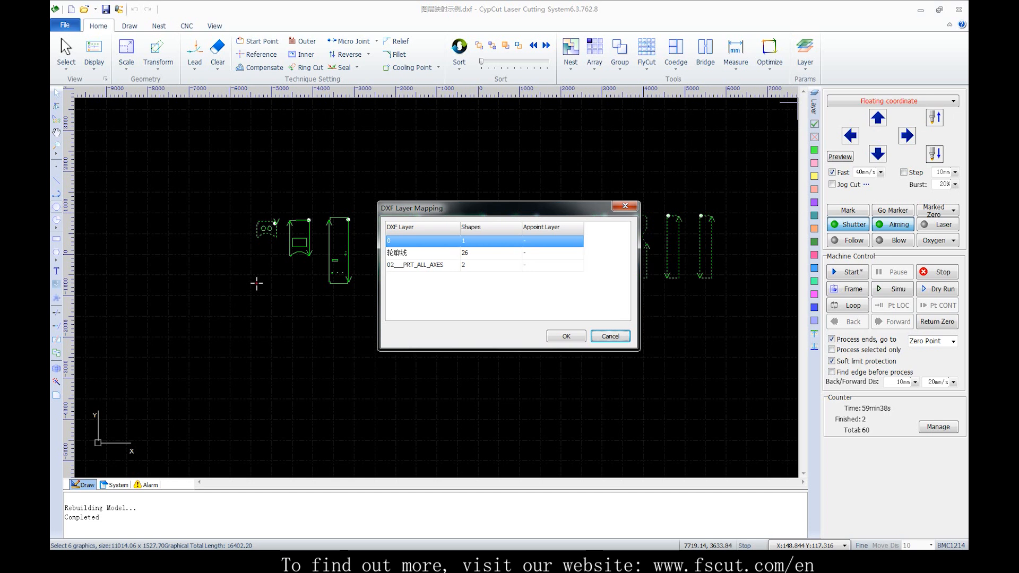
mouse_move(557, 208)
left_mouse_down()
mouse_move(613, 204)
mouse_move(618, 278)
mouse_move(516, 308)
left_mouse_up()
left_click(538, 340)
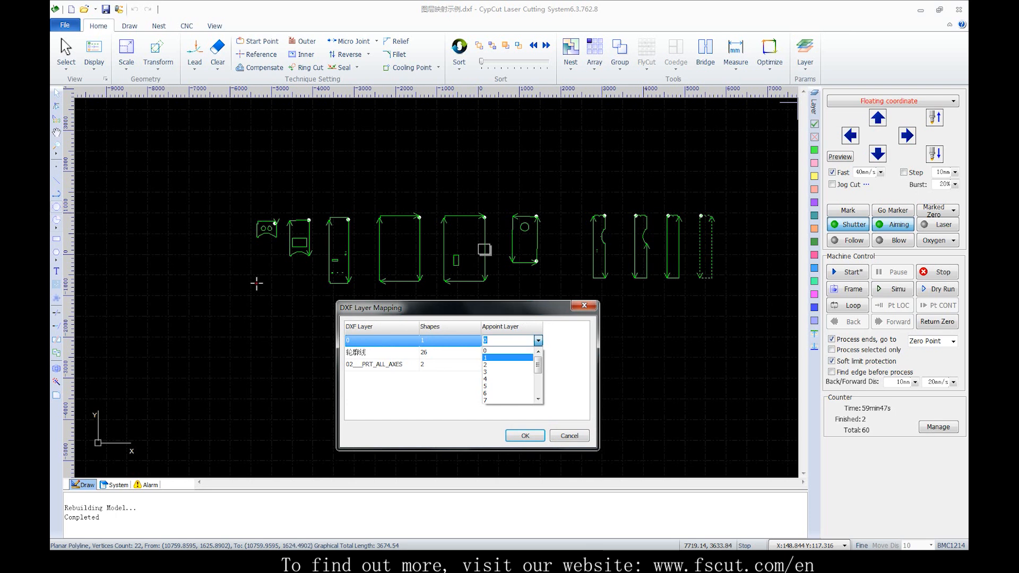
left_click(507, 358)
Map DXF layer 轮廓线 to layer 2 and 02___PRT_ALL_AXES to layer 3, and apply the mapping
left_click(508, 352)
left_click(538, 352)
left_click(508, 376)
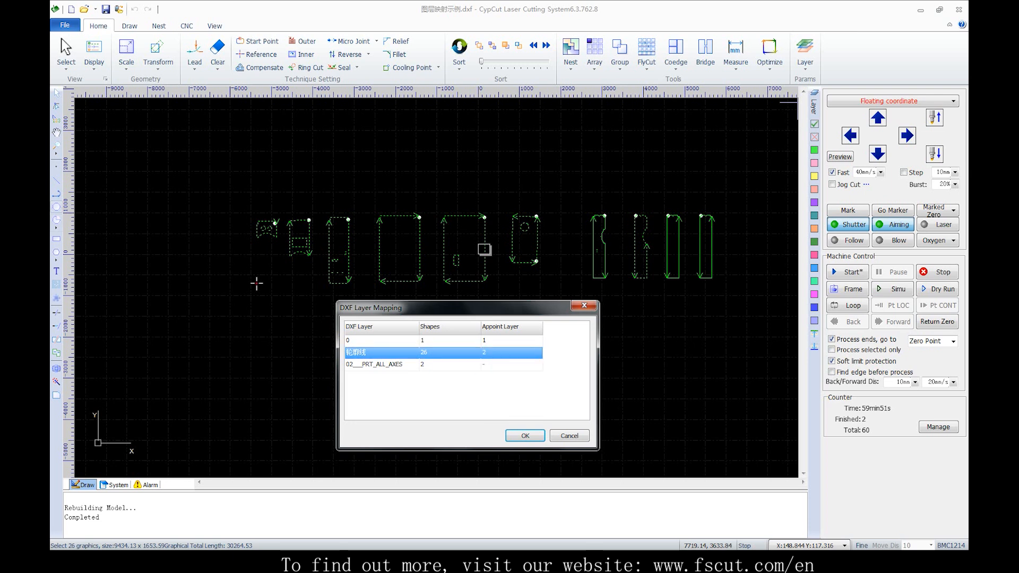
left_click(508, 365)
left_click(538, 364)
left_click(508, 396)
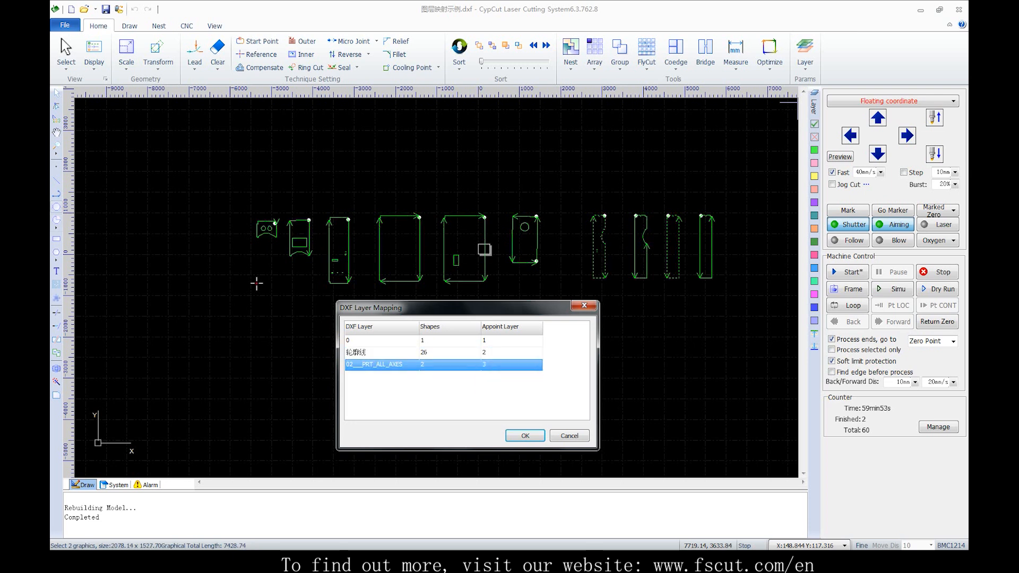
left_click(525, 436)
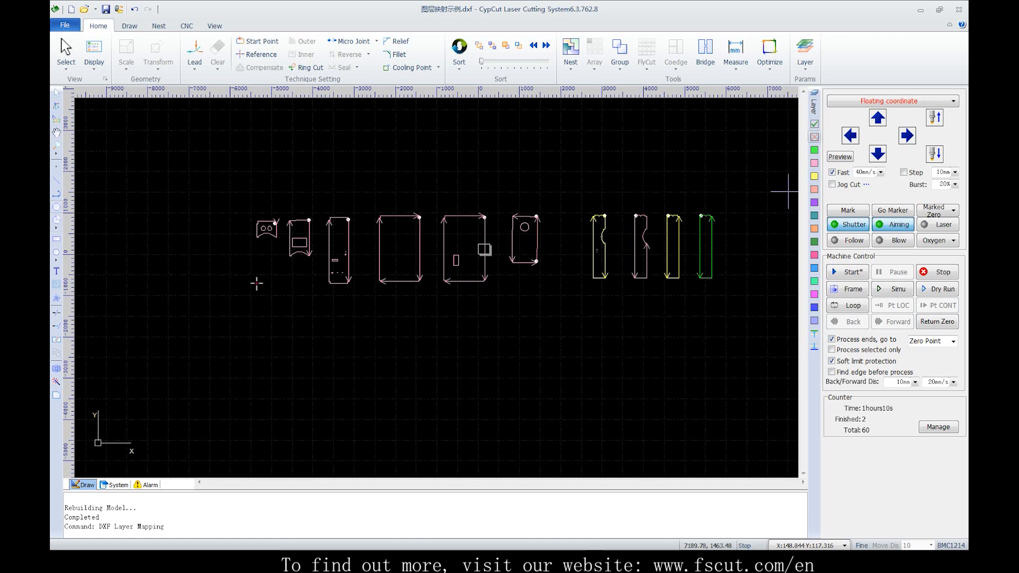
Set the four rightmost parts, including their inner shapes, to not be processed
left_click_drag(562, 166, 745, 312)
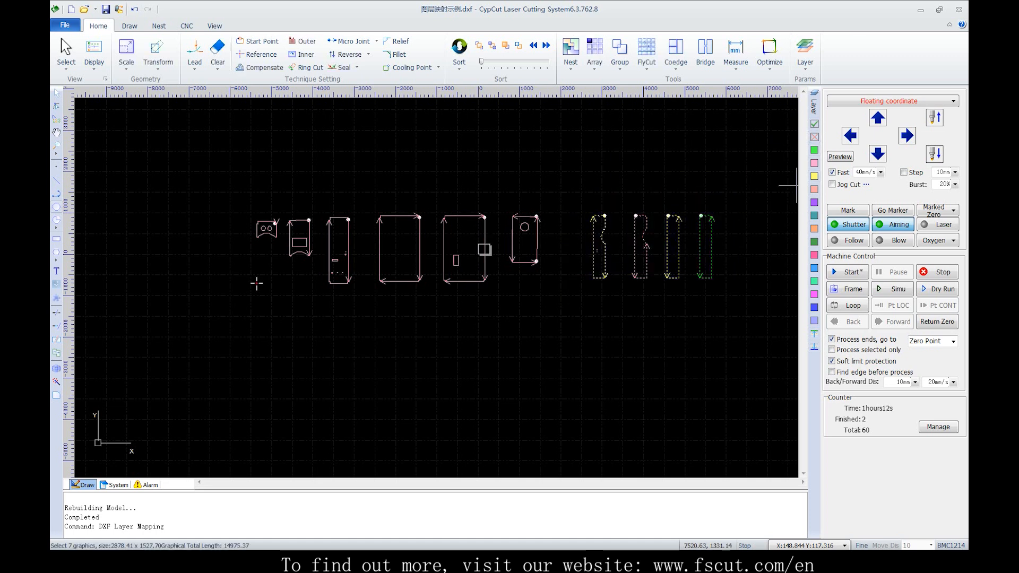
left_click(814, 137)
left_click(652, 187)
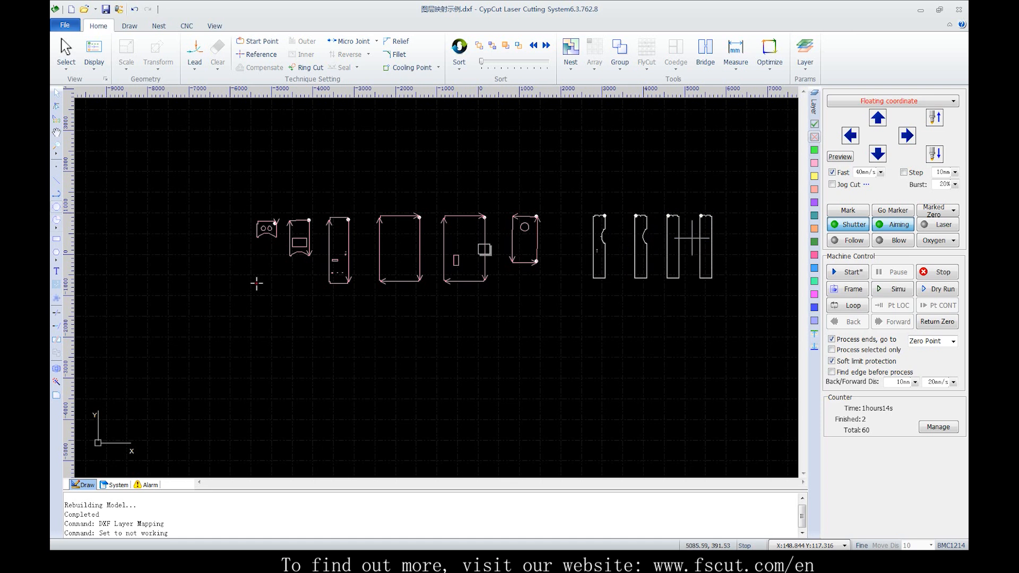
Set the four unprocessed parts in the drawing back to working
left_click_drag(584, 186, 760, 312)
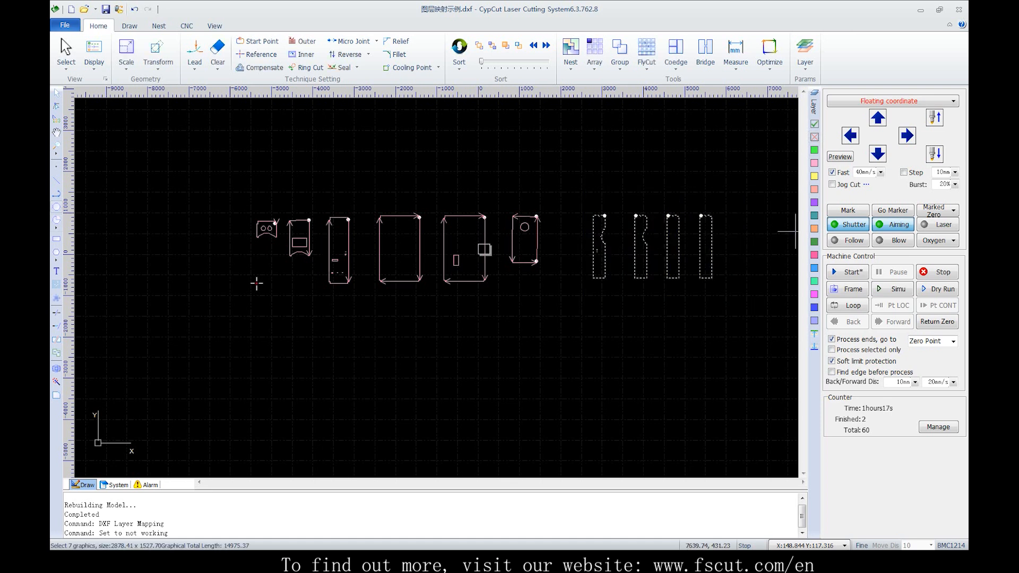
left_click(814, 124)
left_click(689, 159)
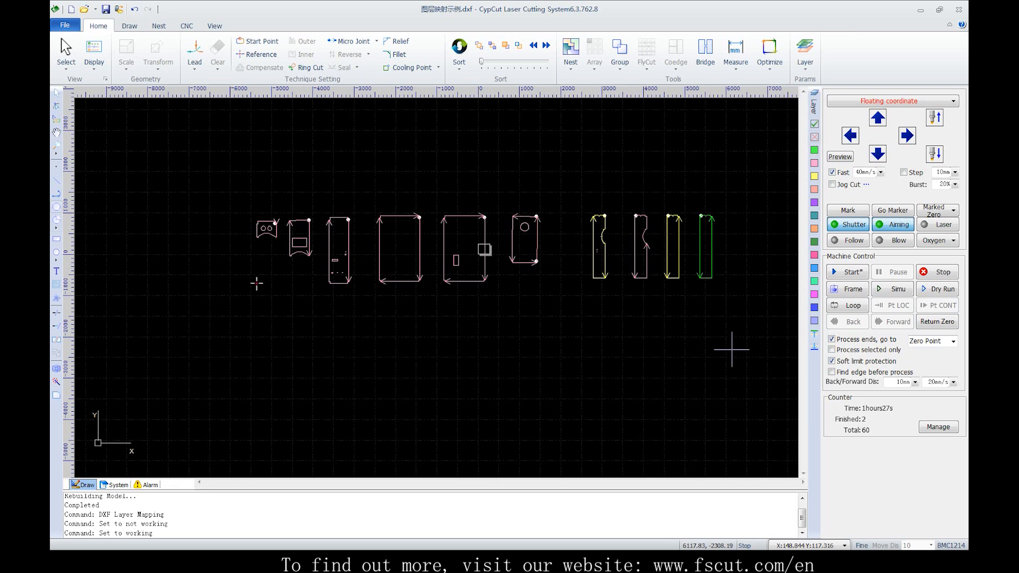
Assign the two rightmost parts to the process-first layer and the two parts beside them to the process-last layer
left_click_drag(740, 349, 723, 327)
left_click_drag(648, 175, 794, 349)
left_click(814, 333)
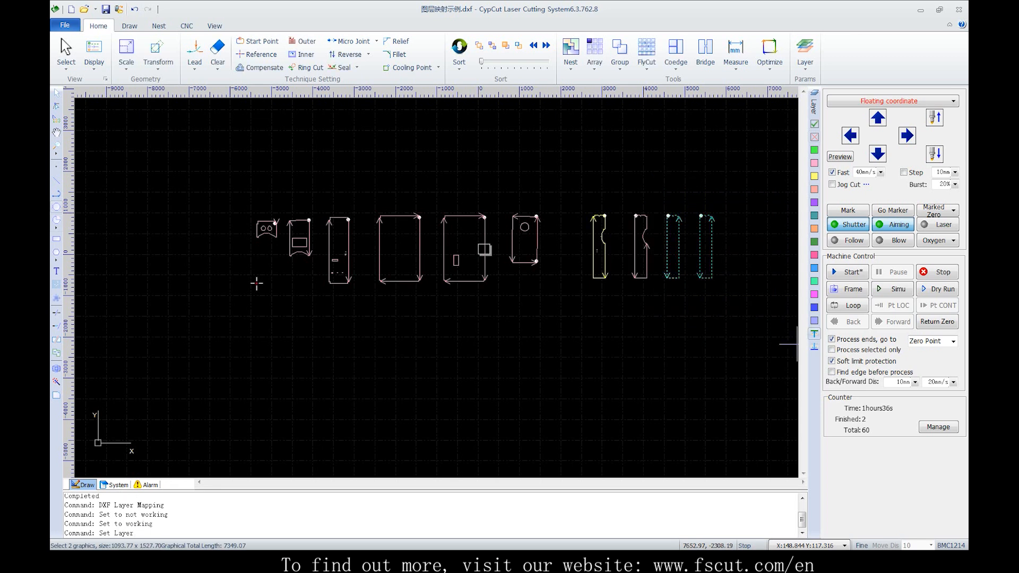
left_click(701, 333)
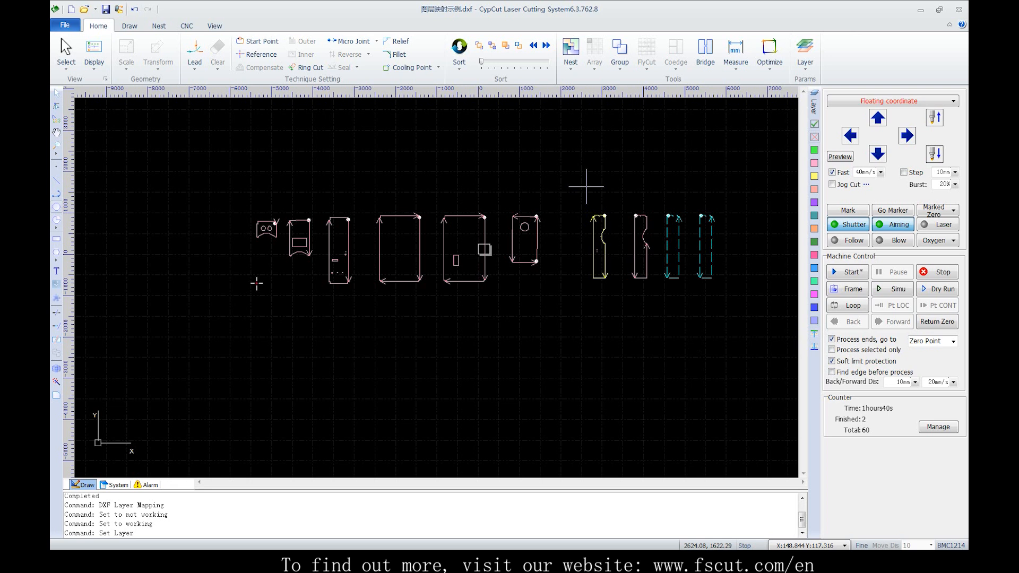
left_click_drag(586, 186, 658, 320)
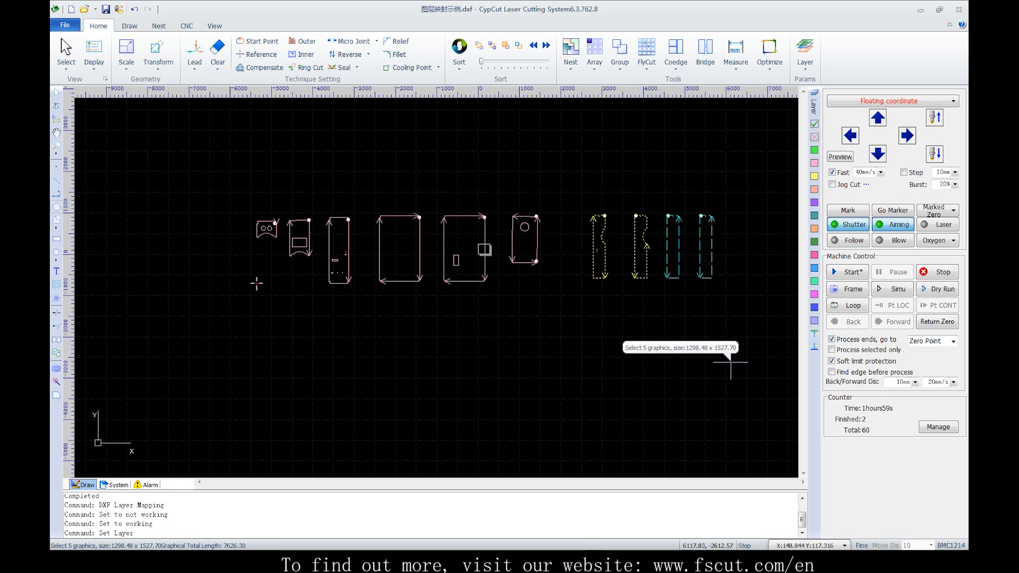
left_click(721, 349)
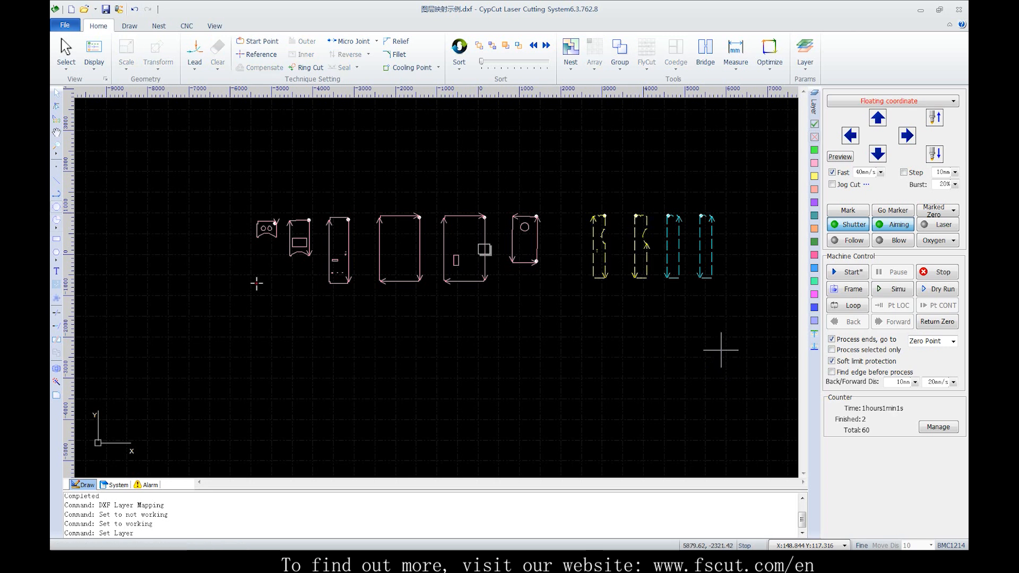